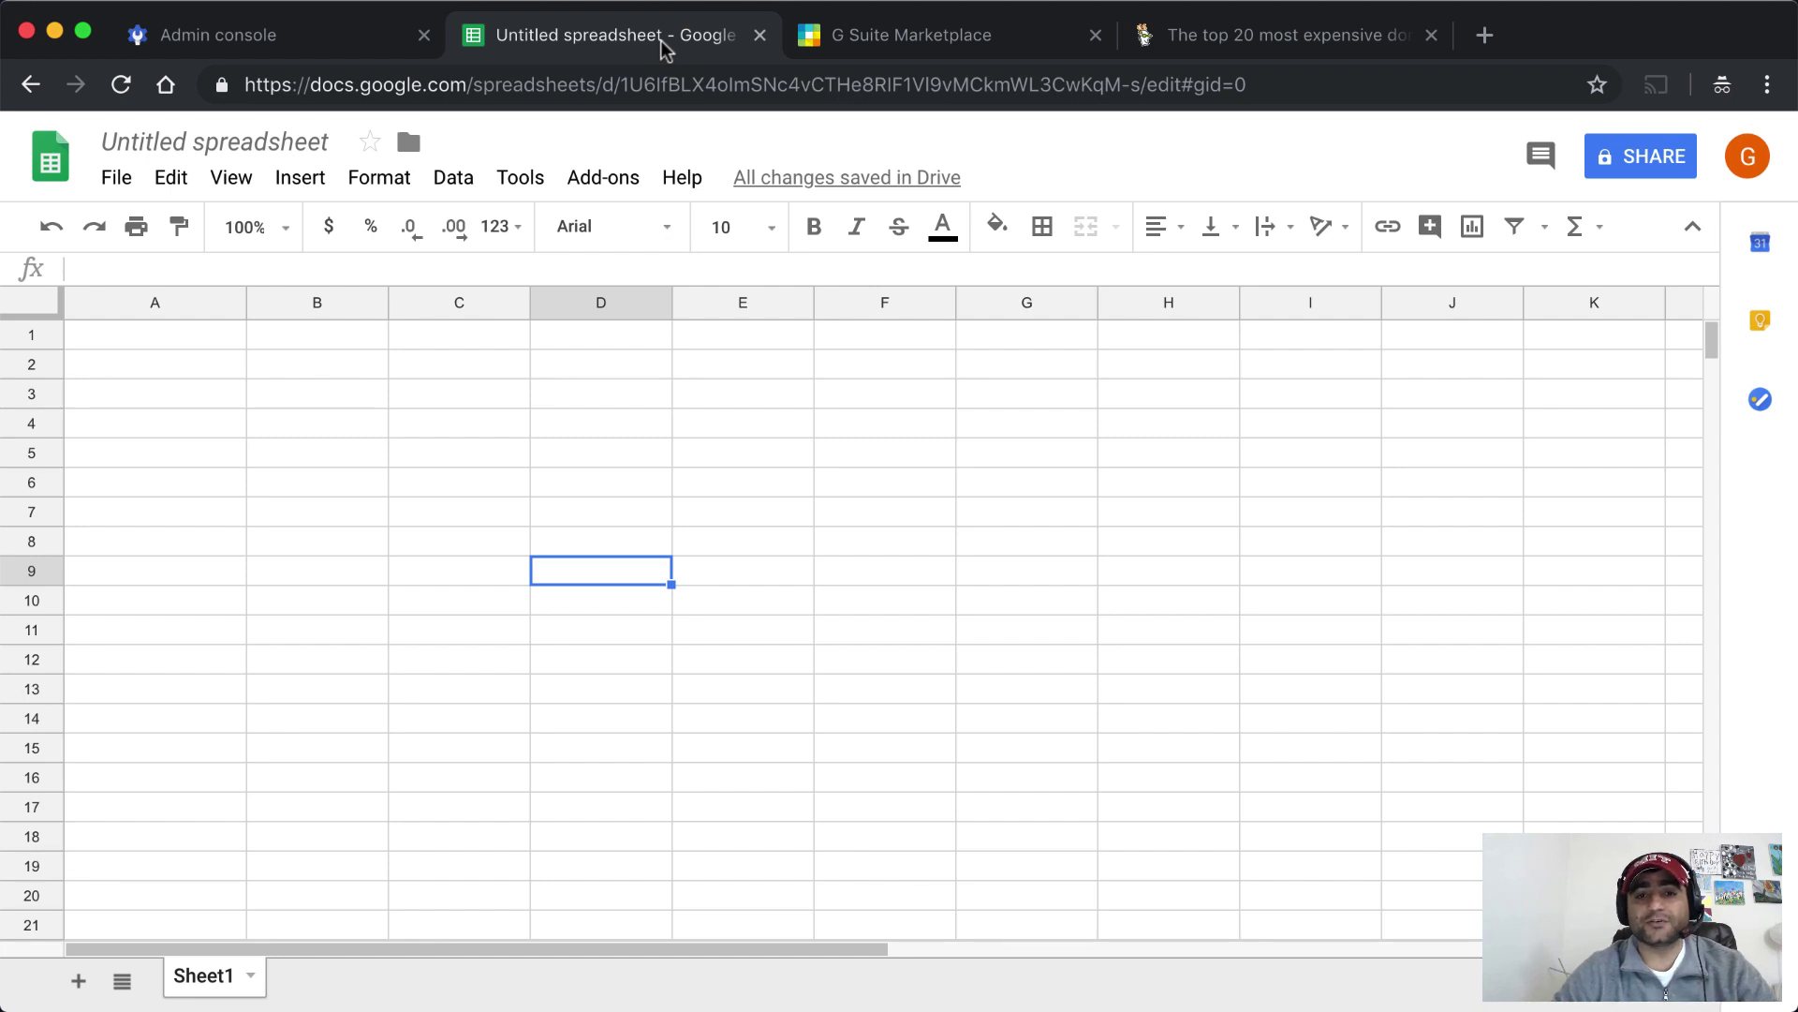
- Search the Marketplace for 'domain checker' and open the Domain Checker for G Suite listing
{"action": "left_click", "coordinate": [871, 35]}
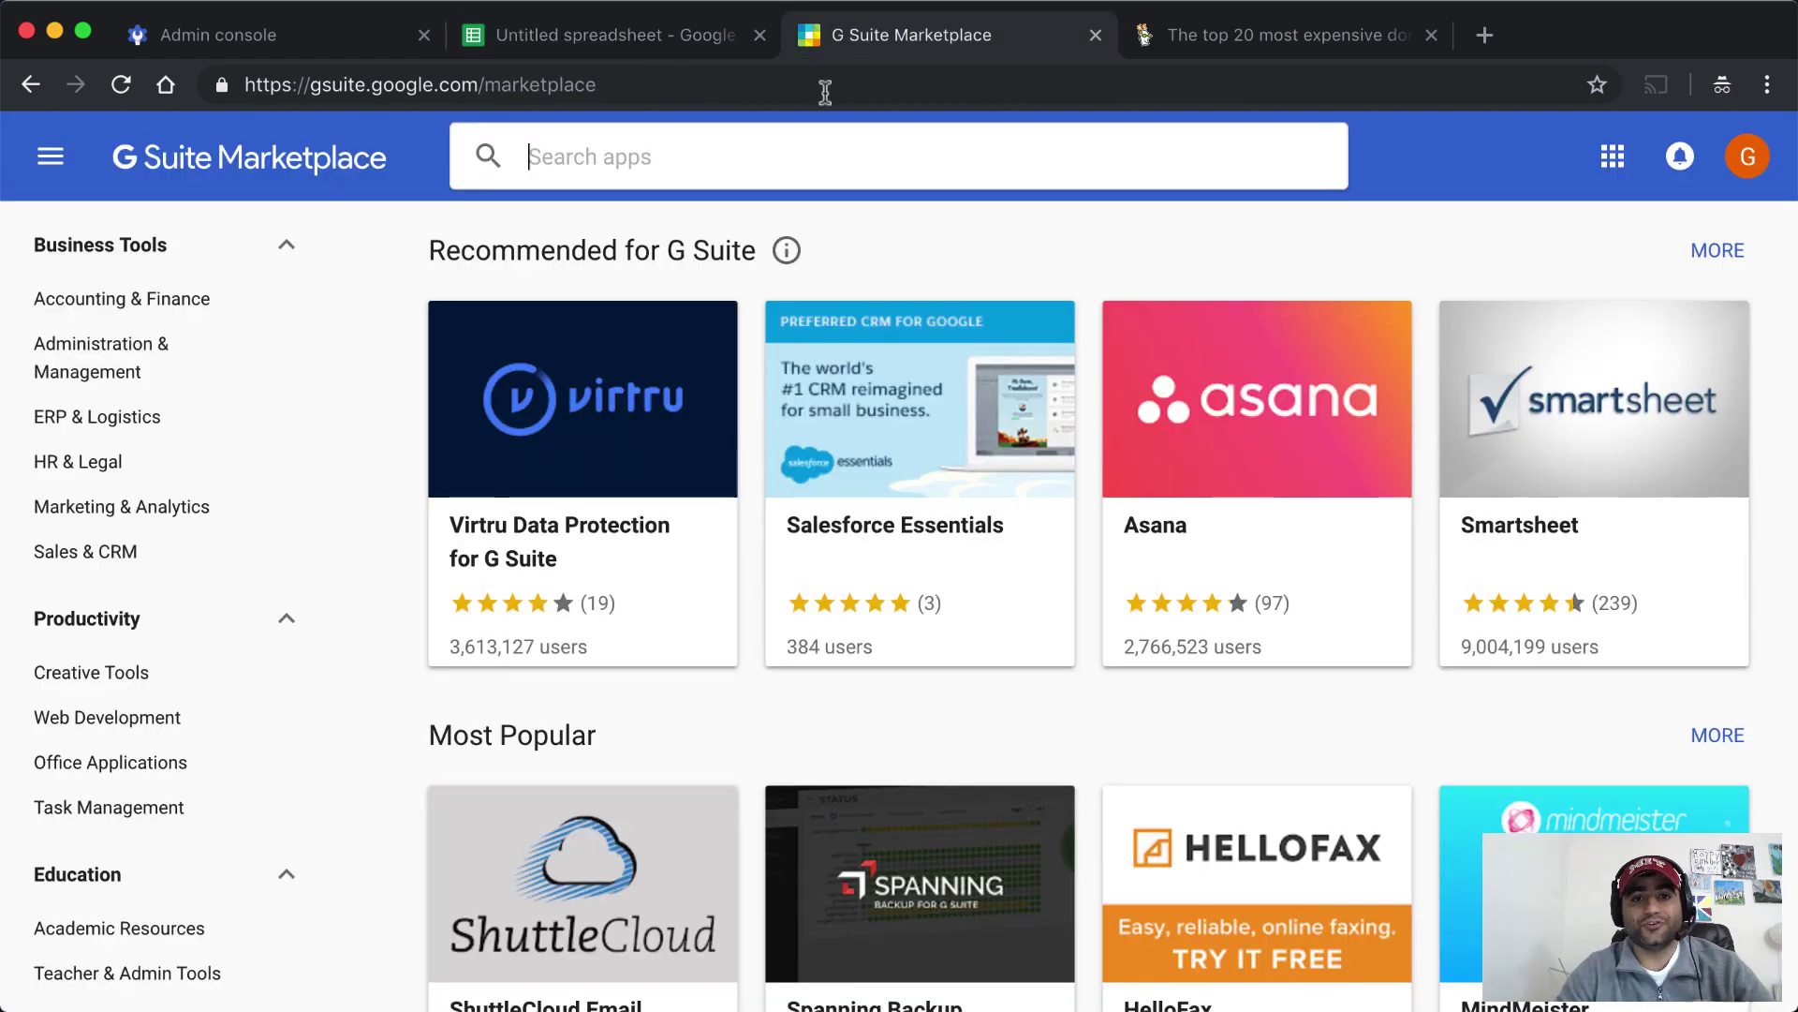
{"action": "left_click", "coordinate": [656, 156]}
{"action": "type", "text": "domain checke"}
{"action": "key", "text": "Return"}
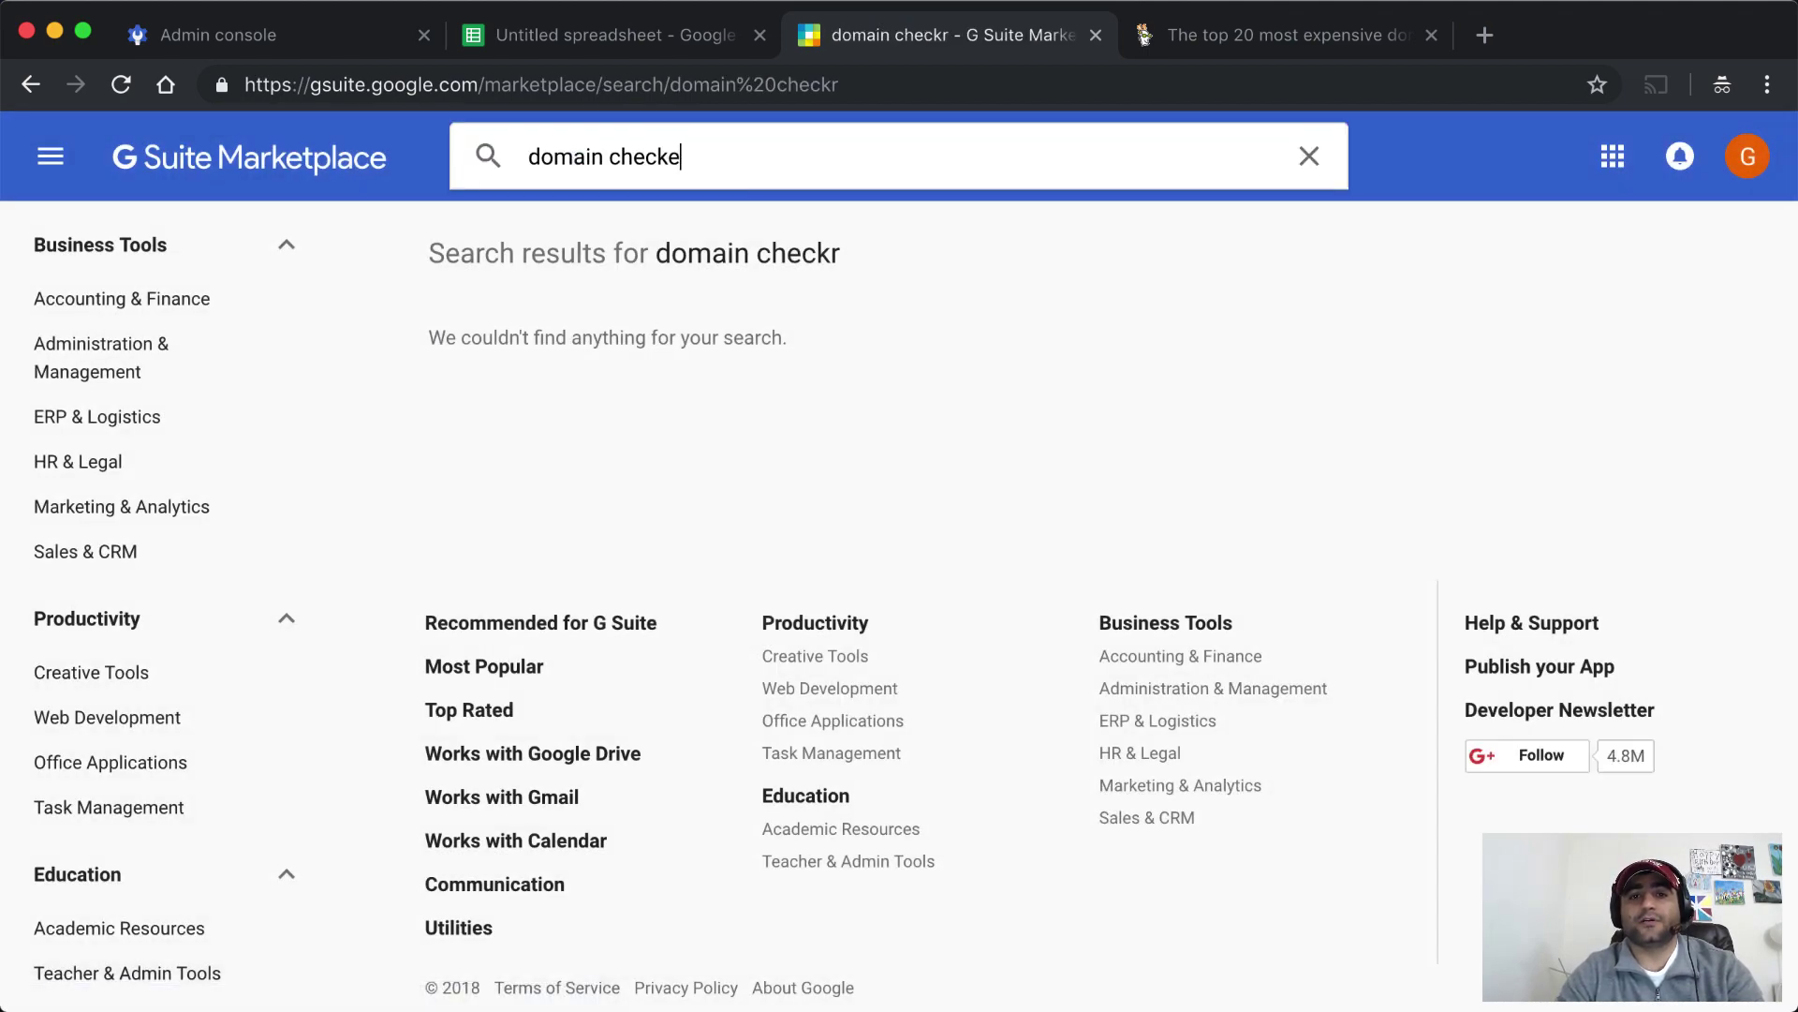
{"action": "key", "text": "Return"}
{"action": "left_click", "coordinate": [563, 418]}
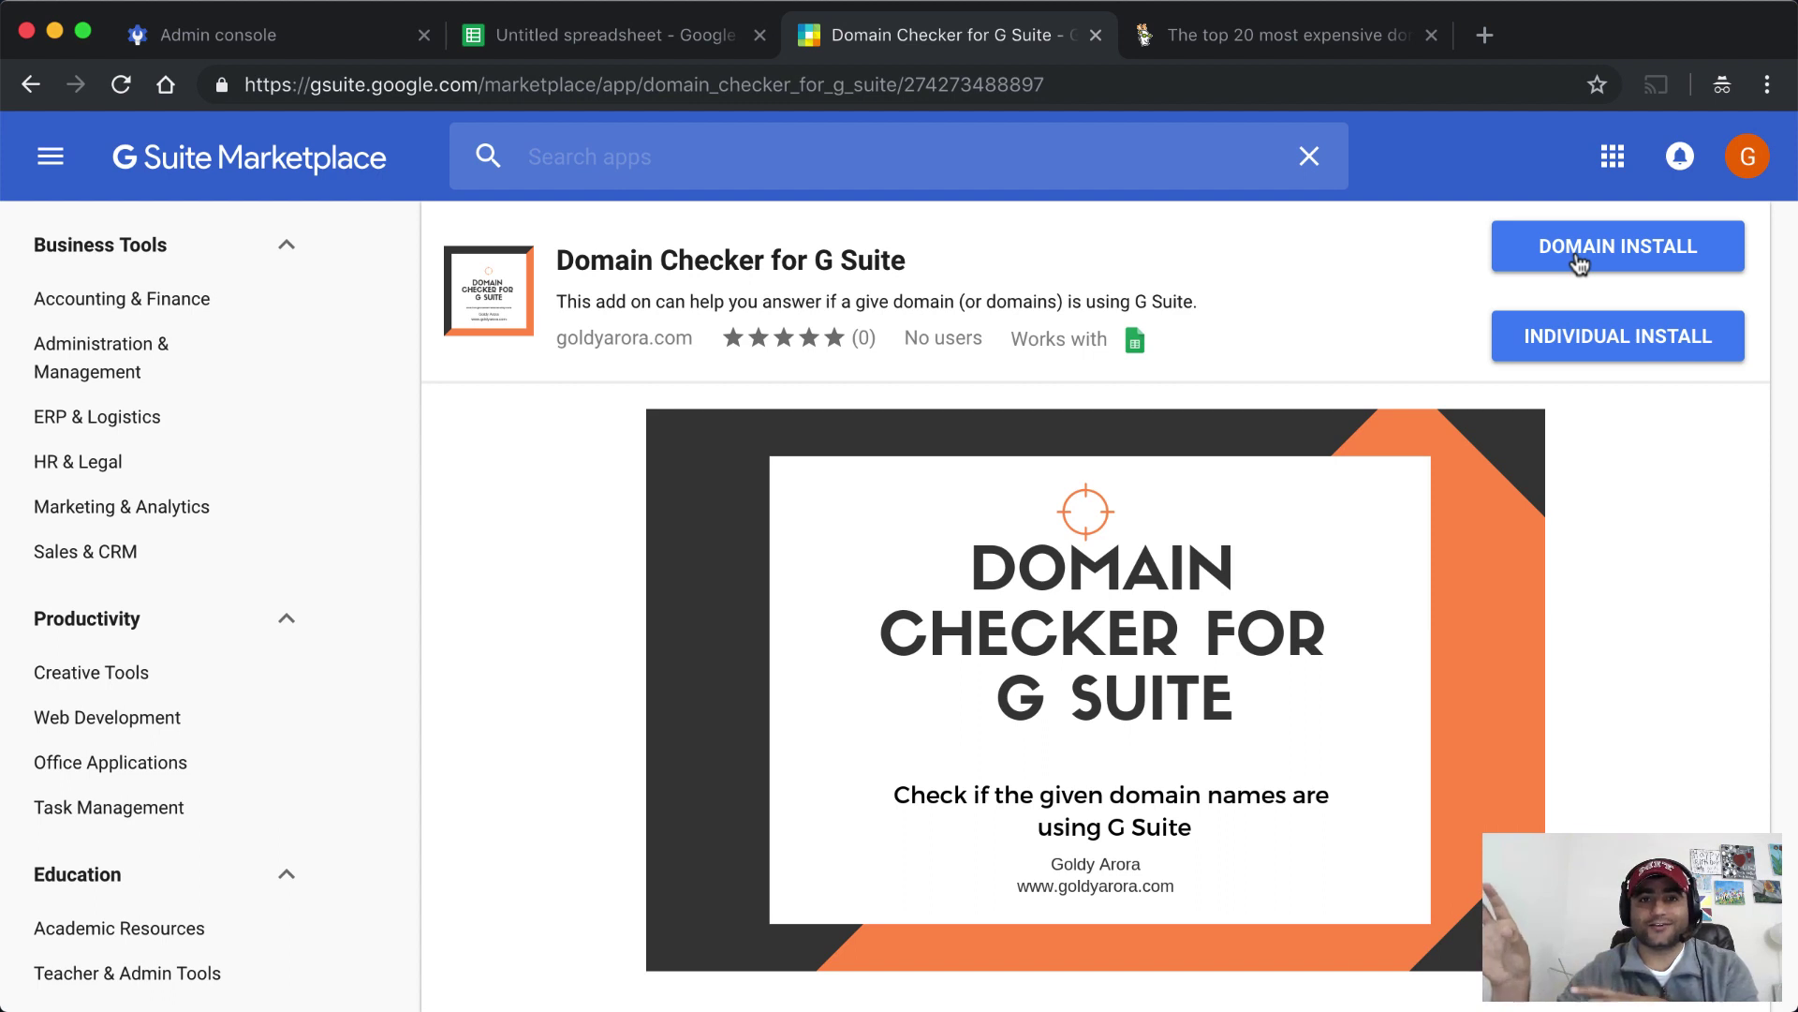
- Search the spreadsheet's Get add-ons store for 'domain checker' and open Domain Checker for G Suite
{"action": "left_click", "coordinate": [667, 43]}
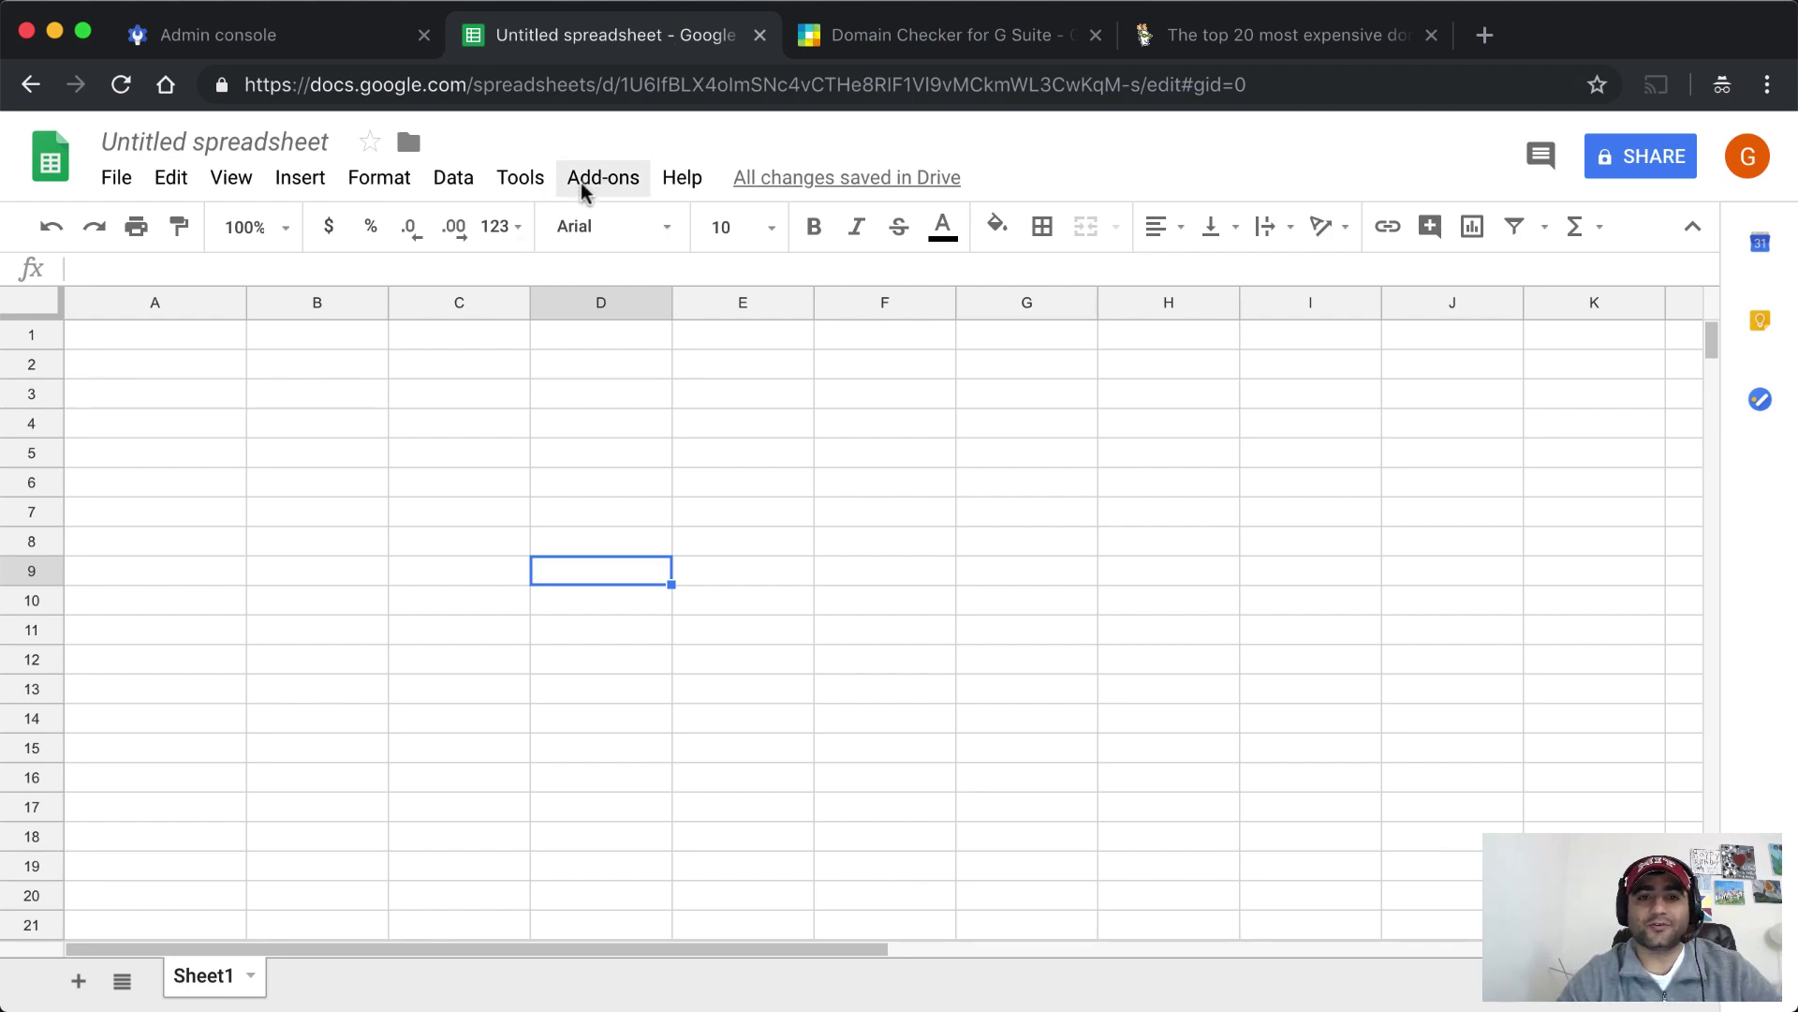
{"action": "left_click", "coordinate": [582, 187]}
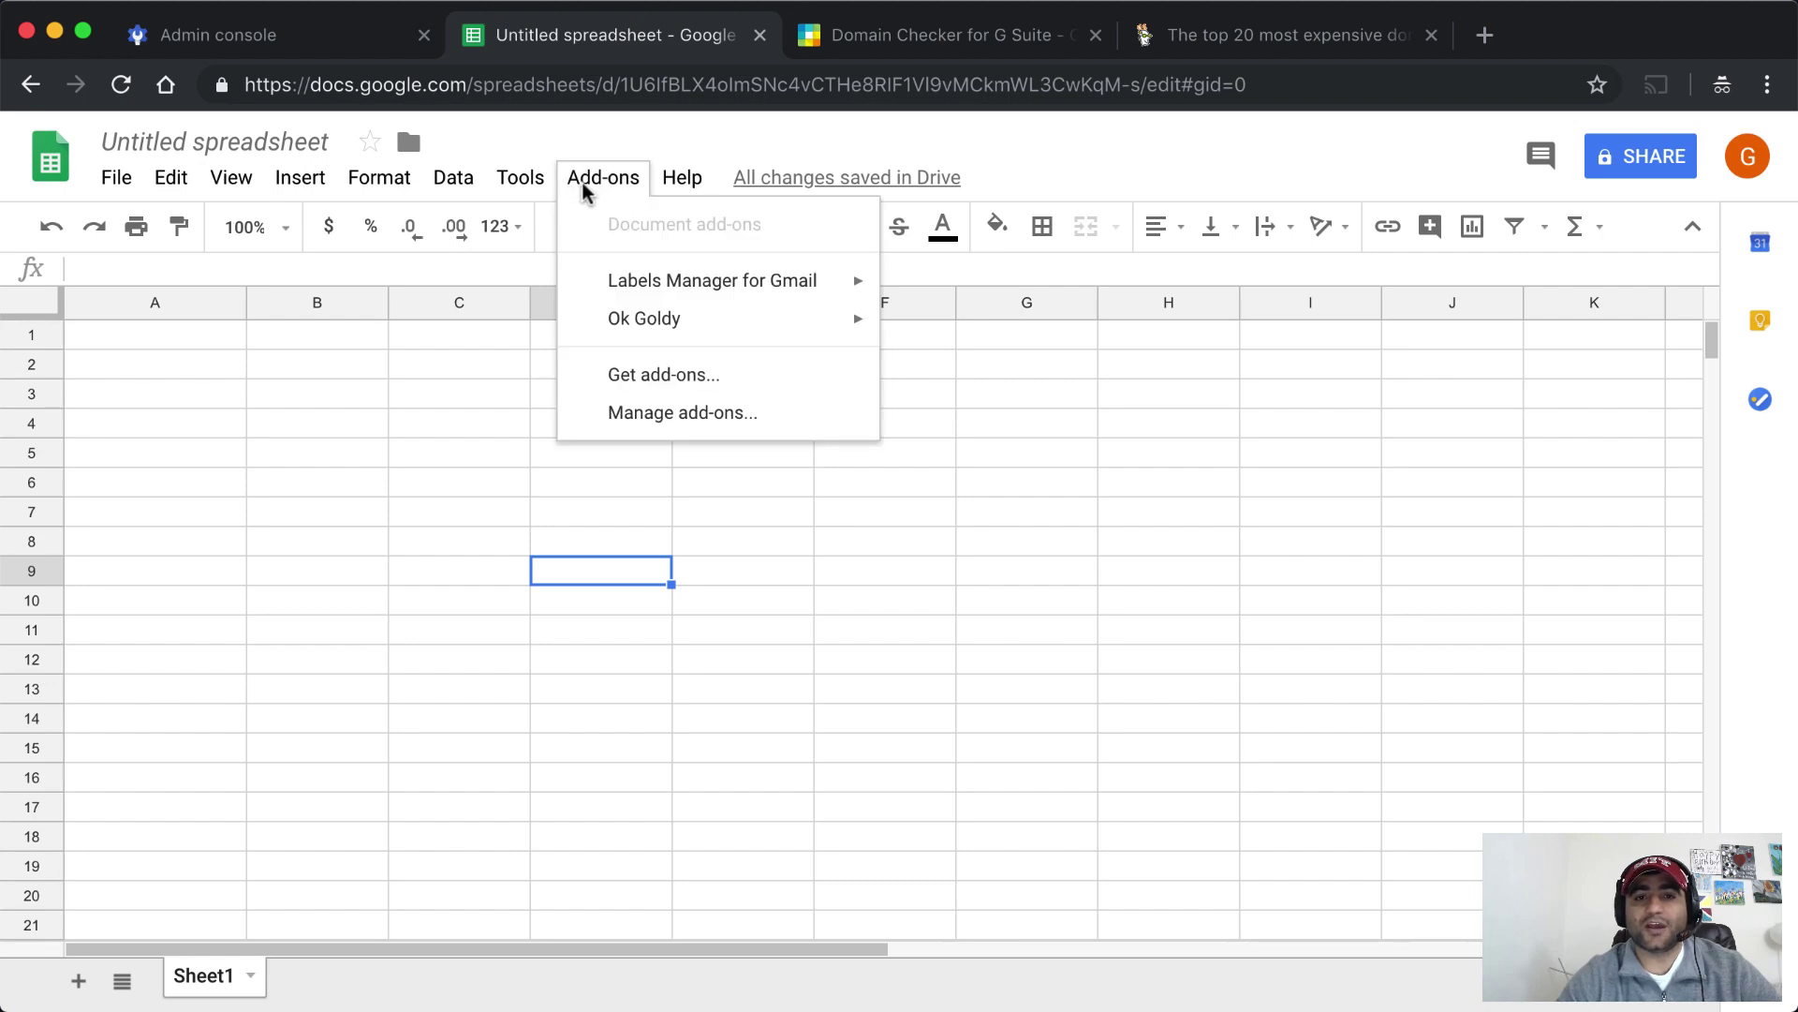
{"action": "left_click", "coordinate": [642, 377]}
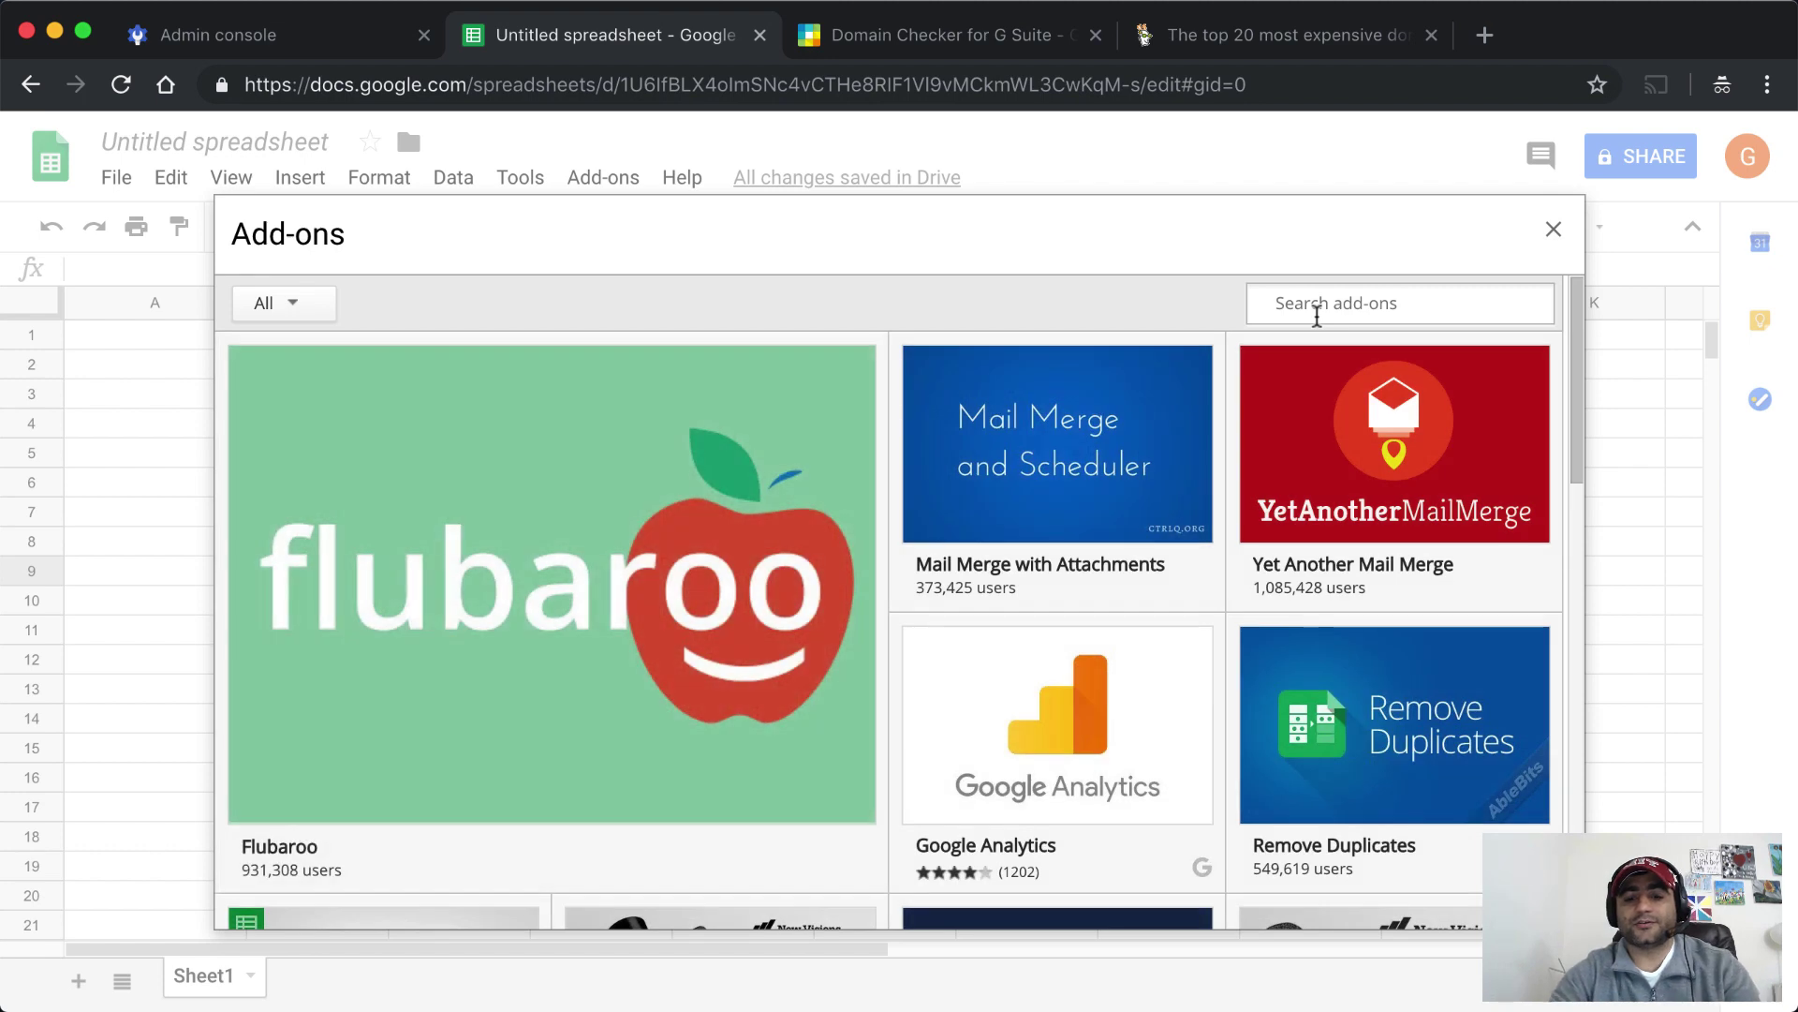
{"action": "left_click", "coordinate": [1317, 315]}
{"action": "type", "text": "domain chekcer"}
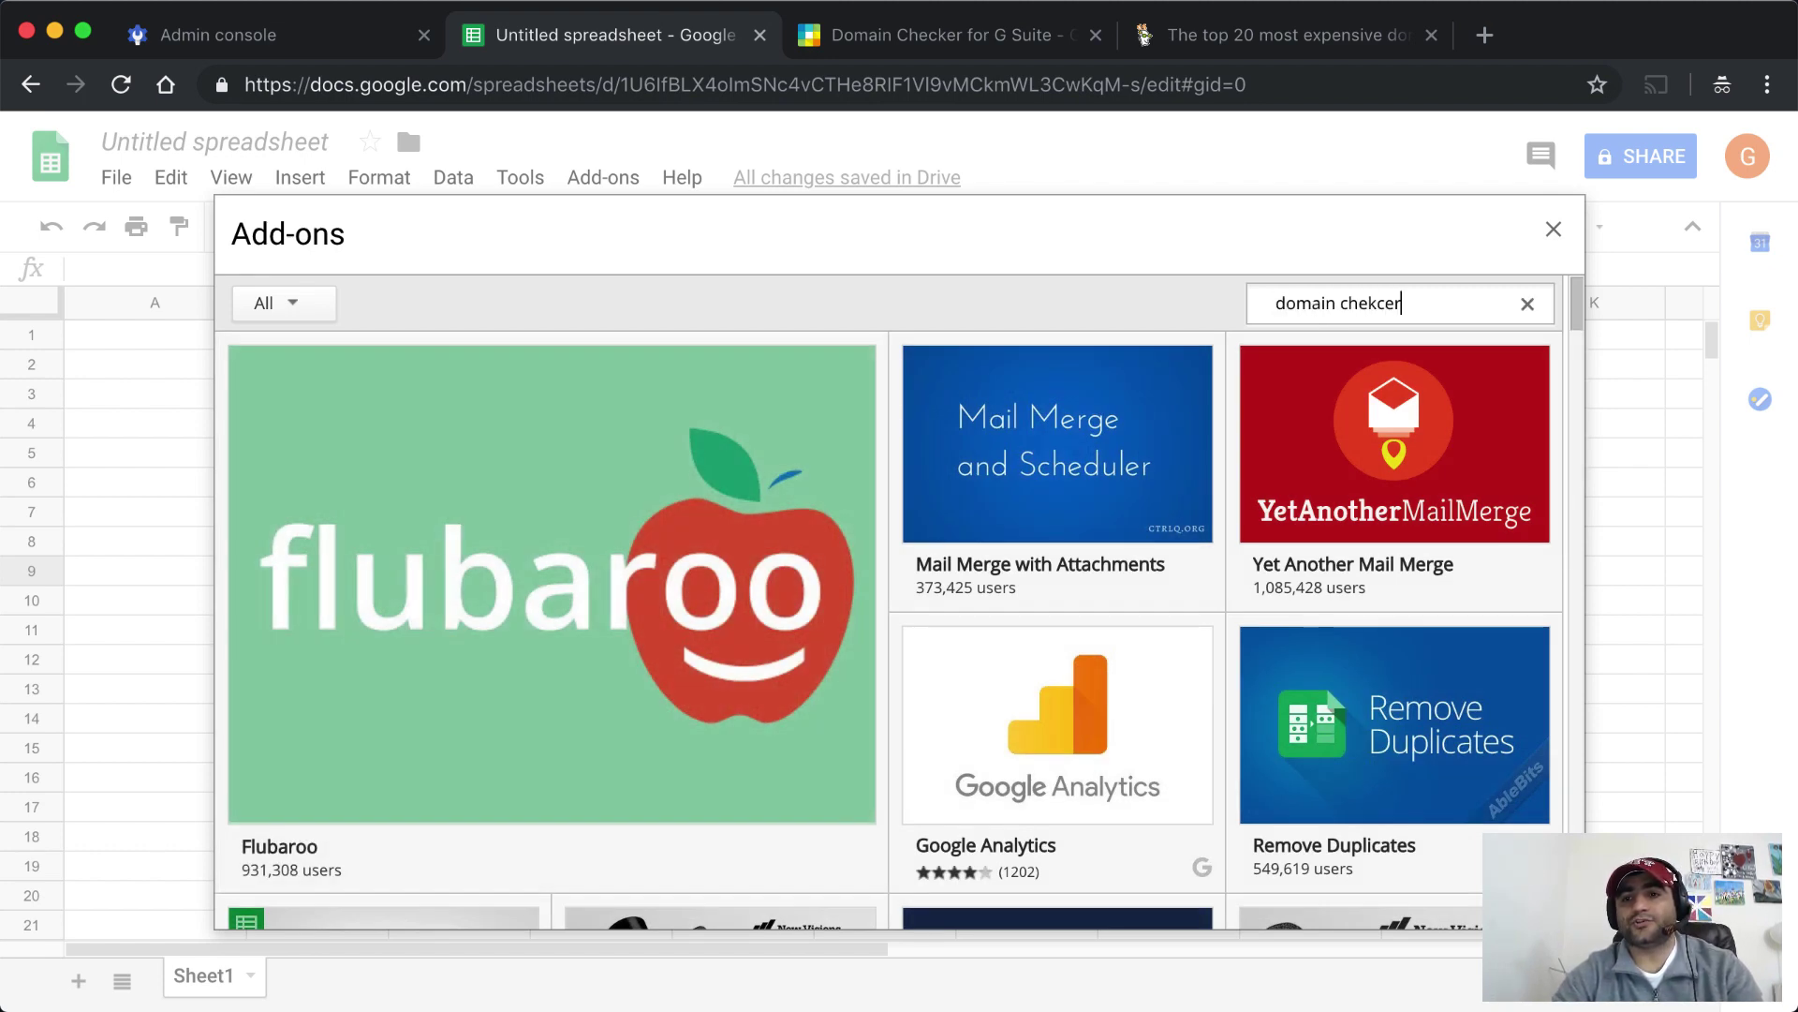
{"action": "key", "text": "BackSpace"}
{"action": "key", "text": "BackSpace"}
{"action": "key", "text": "BackSpace"}
{"action": "key", "text": "BackSpace"}
{"action": "type", "text": "cker"}
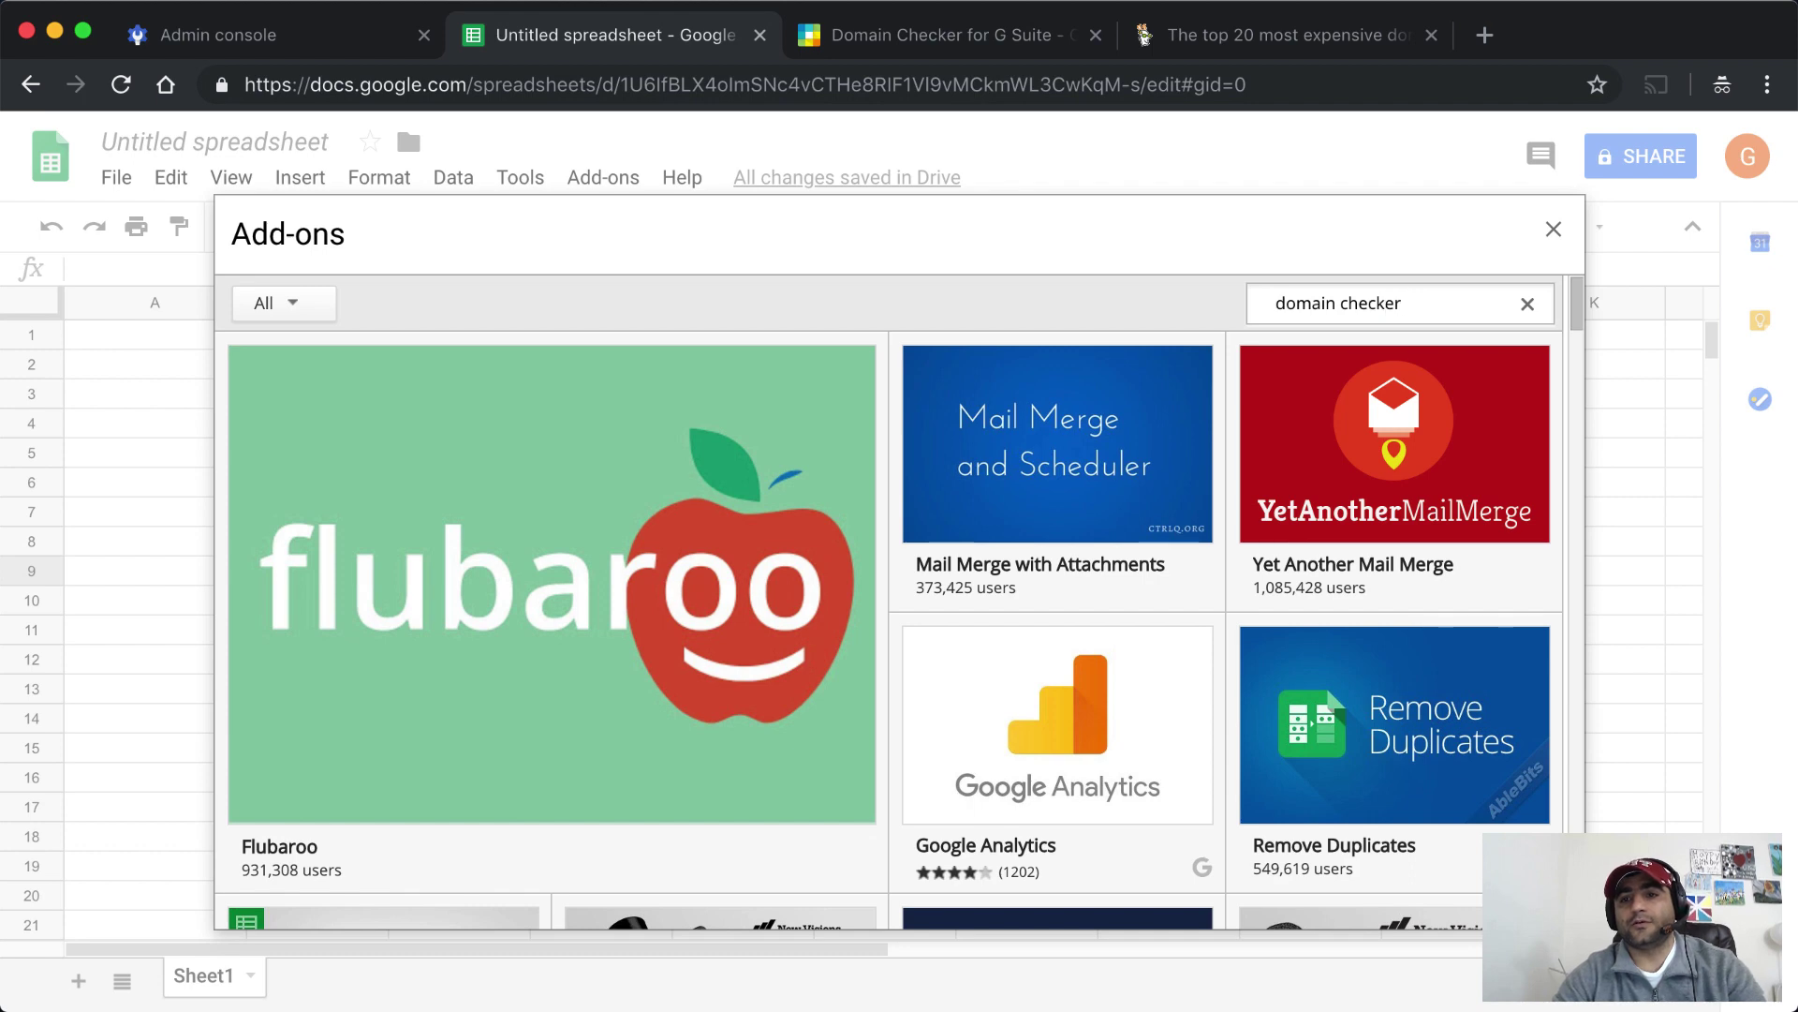
{"action": "key", "text": "Return"}
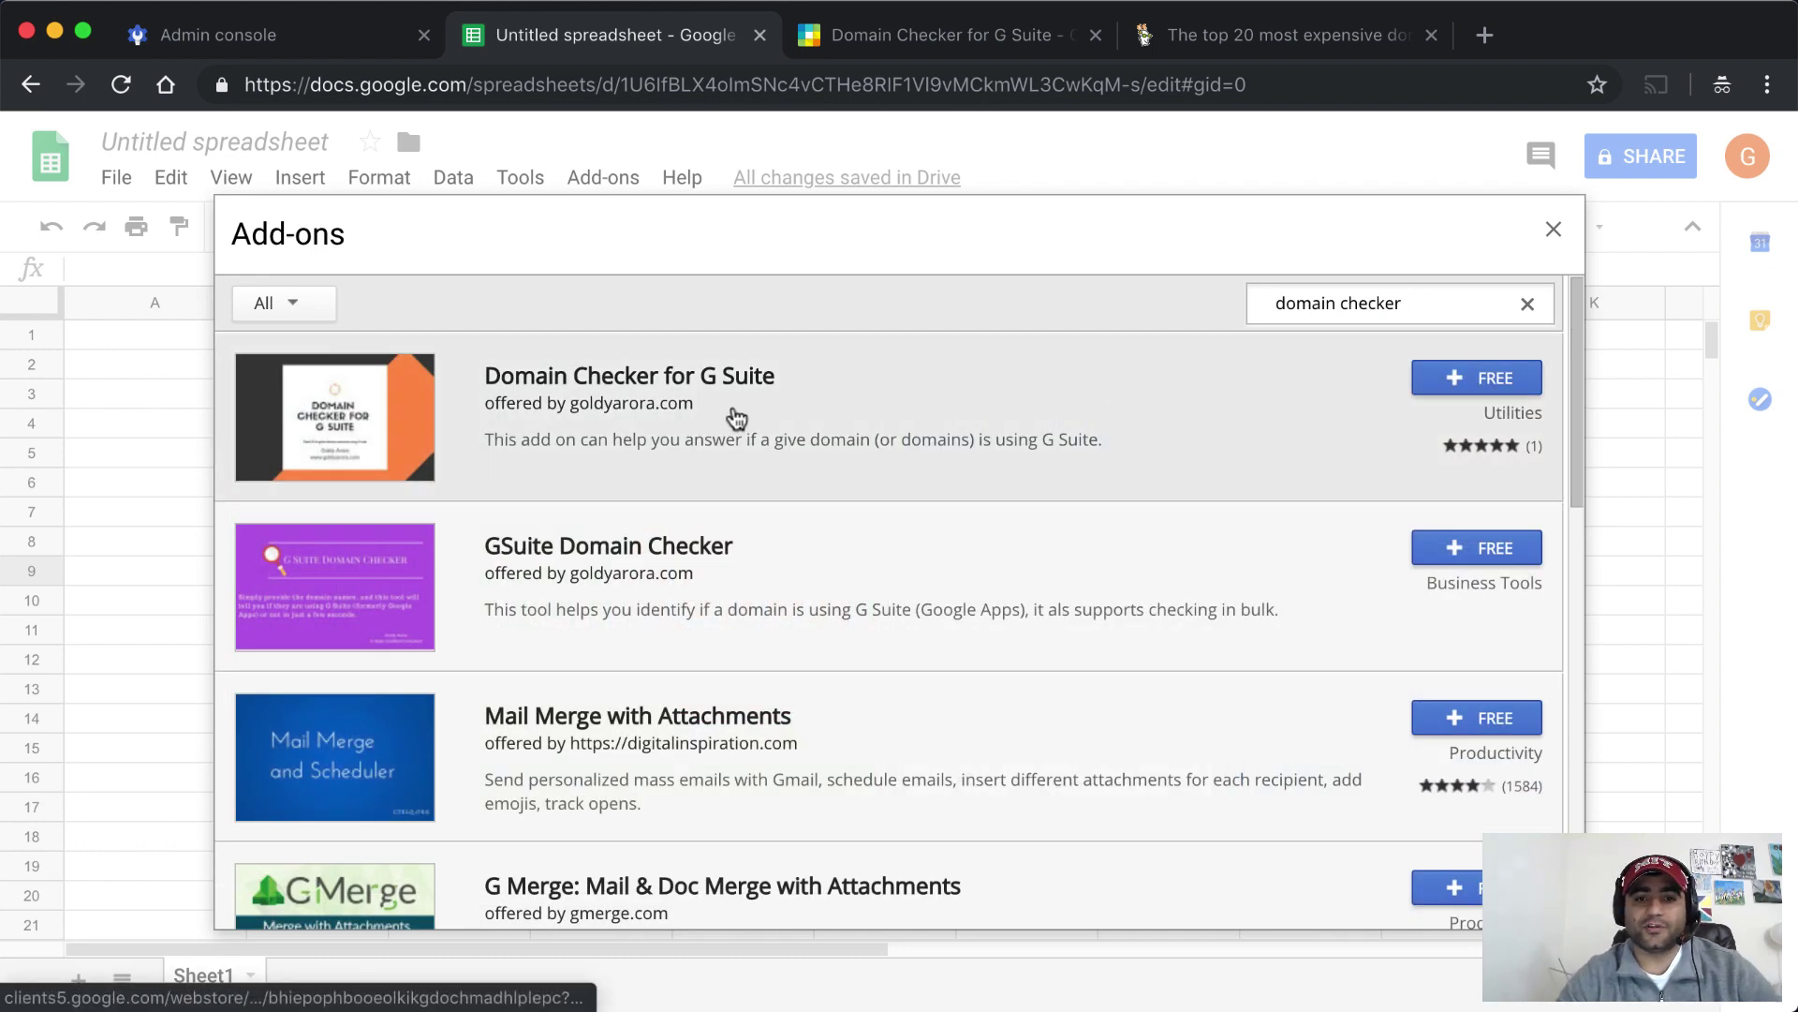
{"action": "left_click", "coordinate": [736, 415]}
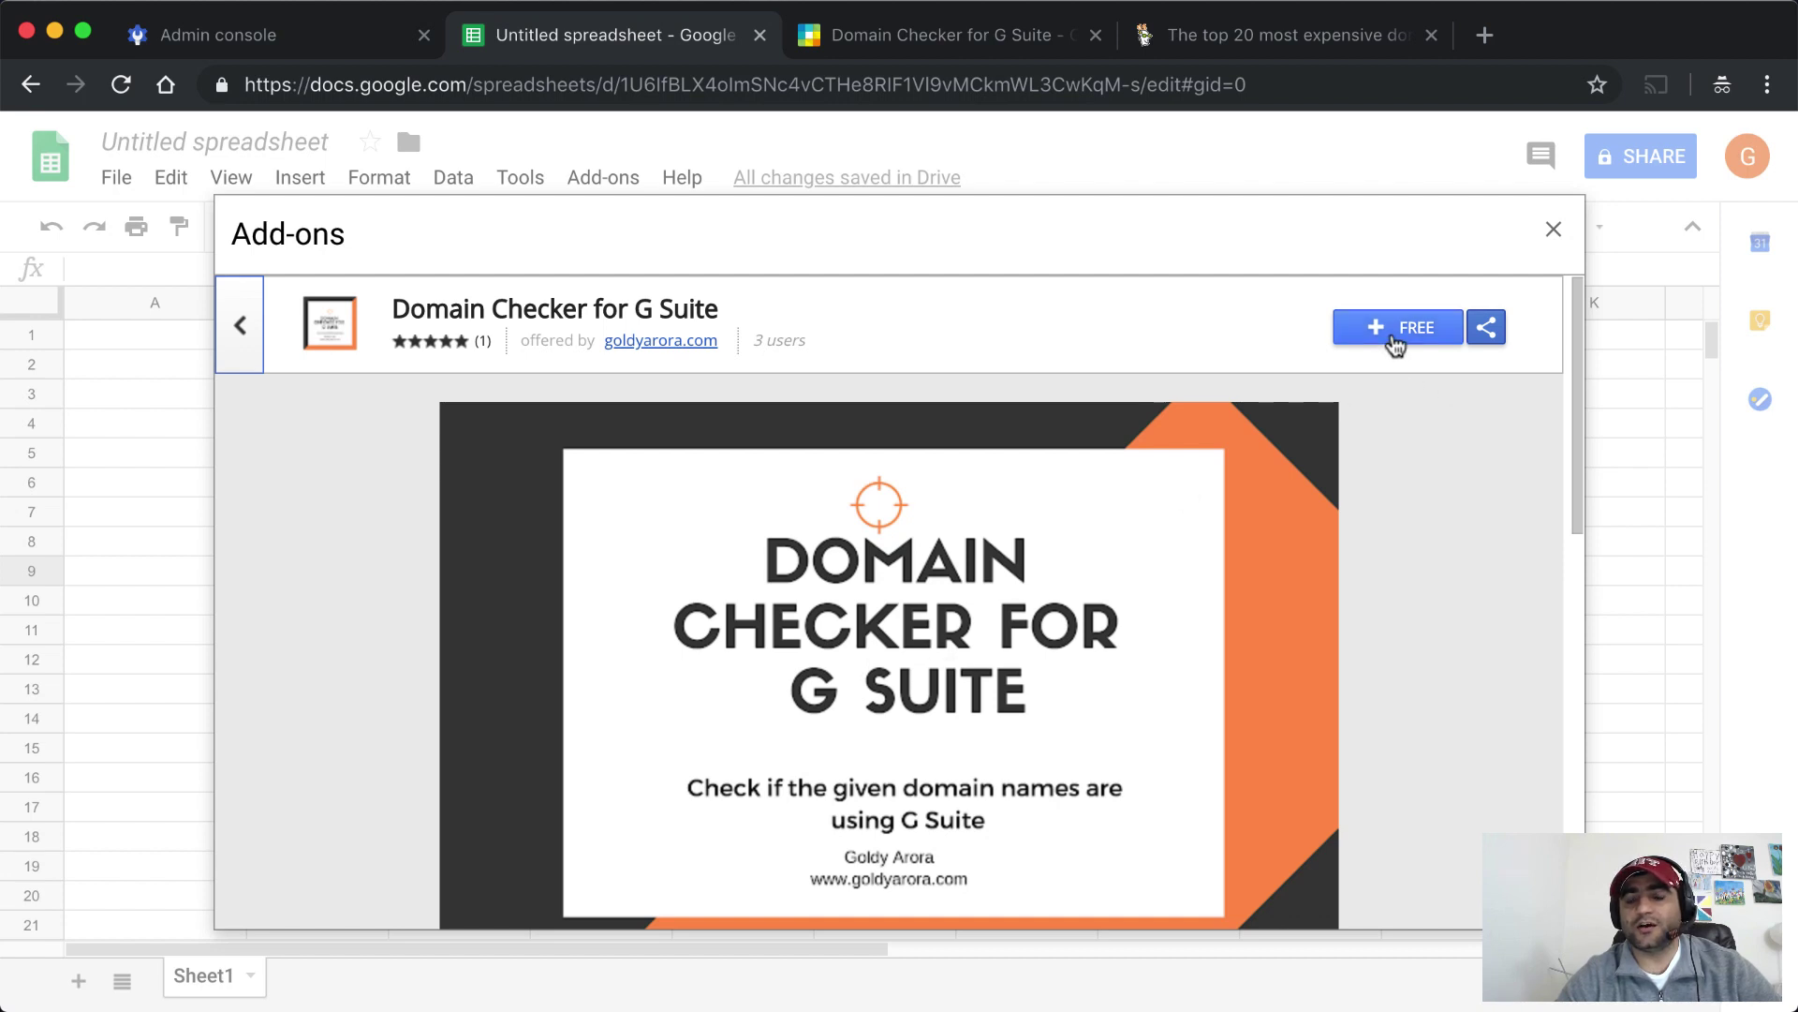
- Install Domain Checker for G Suite via + FREE, choosing the account and allowing spreadsheet access
{"action": "left_click", "coordinate": [1395, 345]}
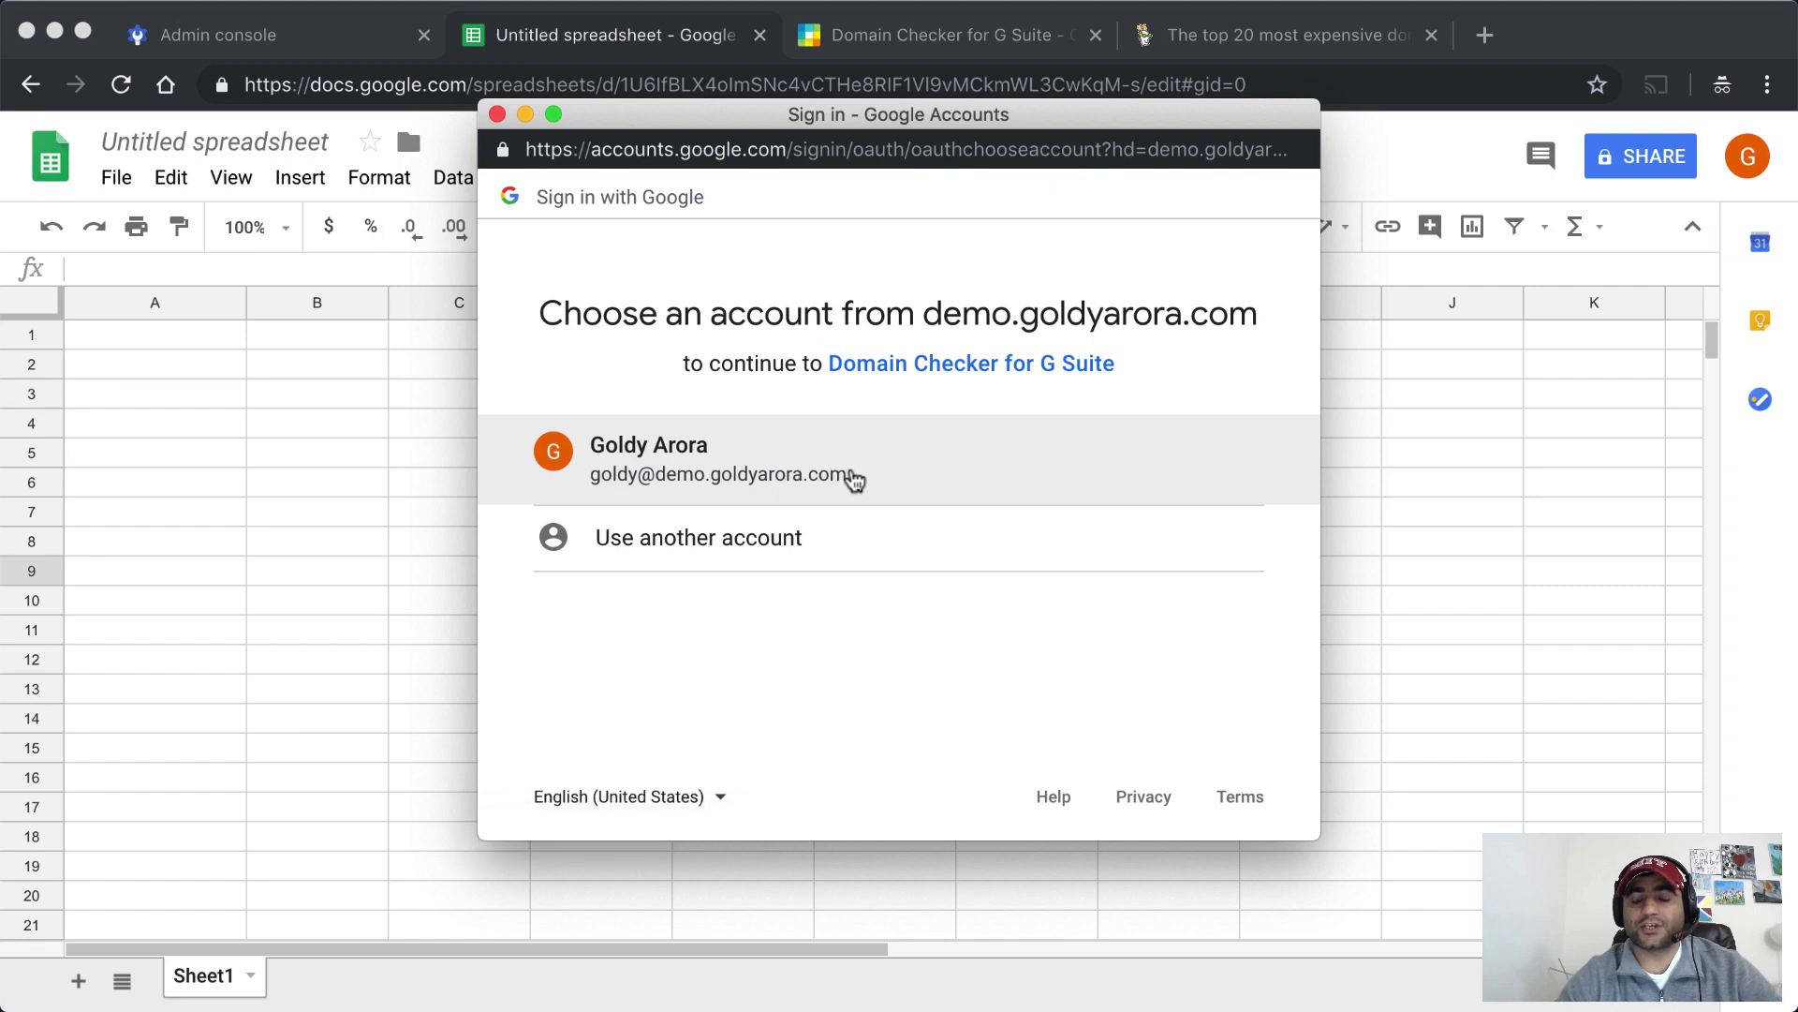
{"action": "left_click", "coordinate": [821, 473]}
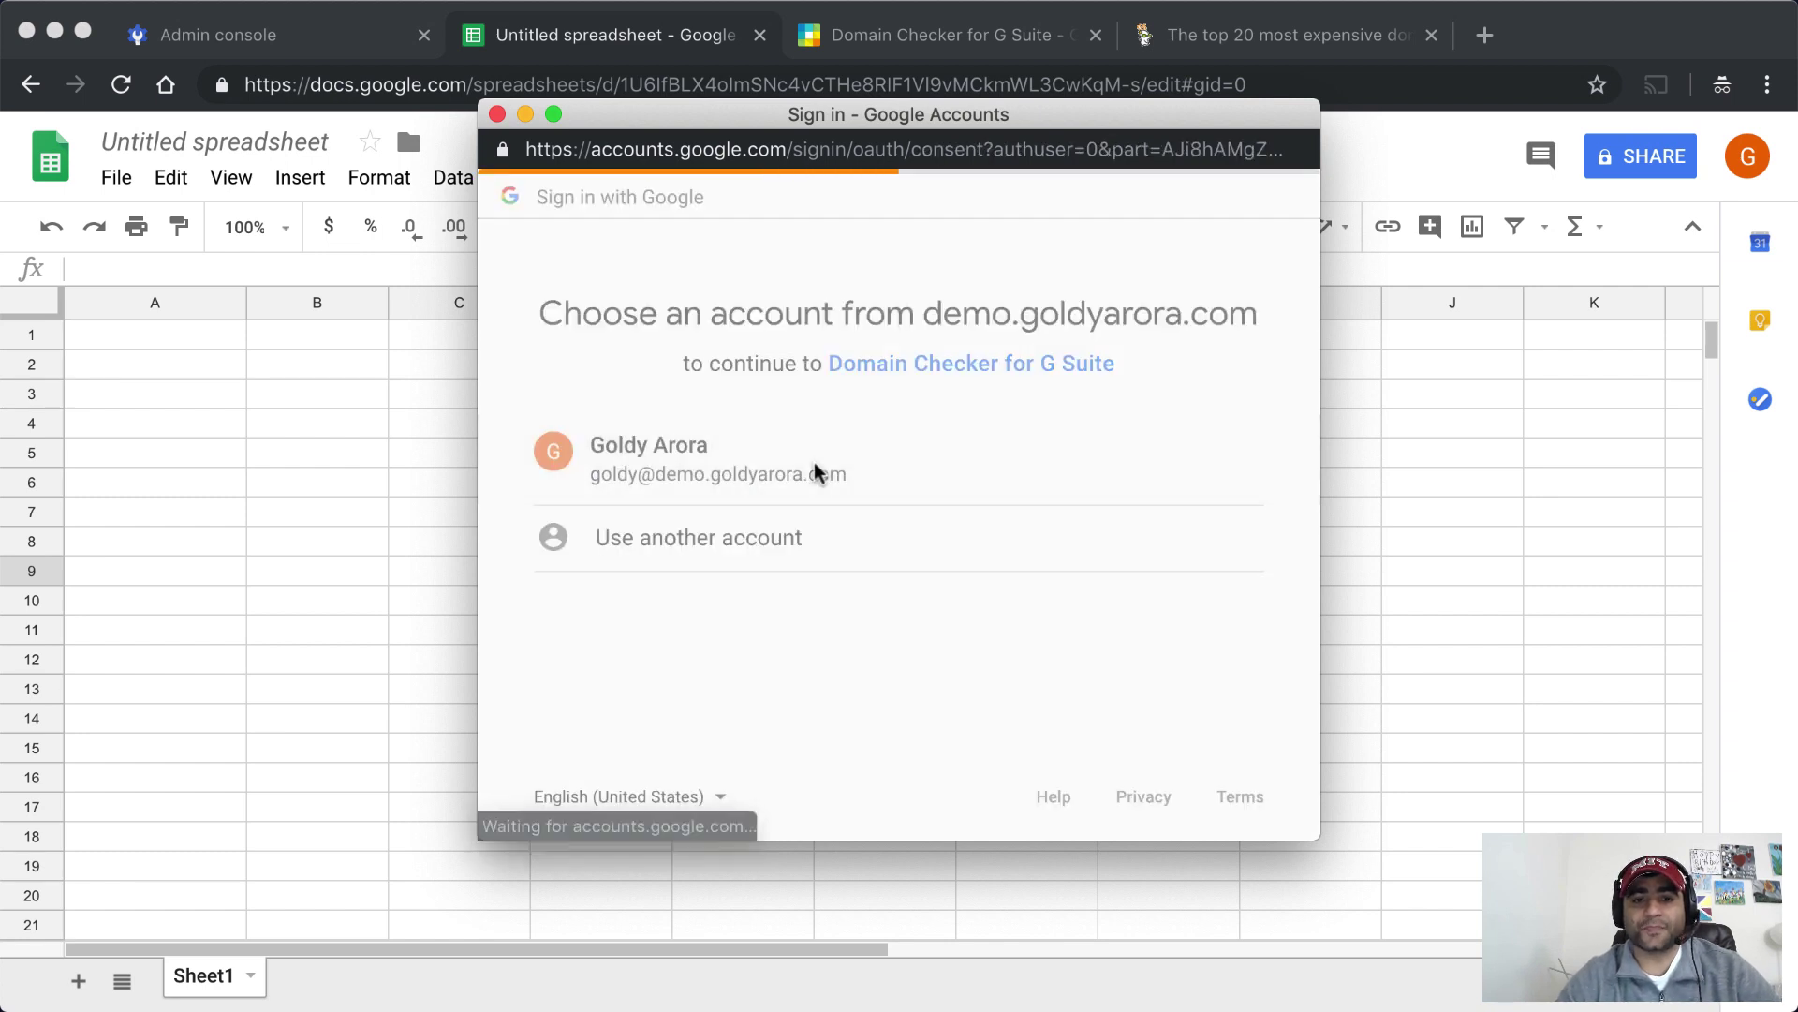
{"action": "scroll", "coordinate": [897, 558], "scroll_direction": "down", "scroll_amount": 2}
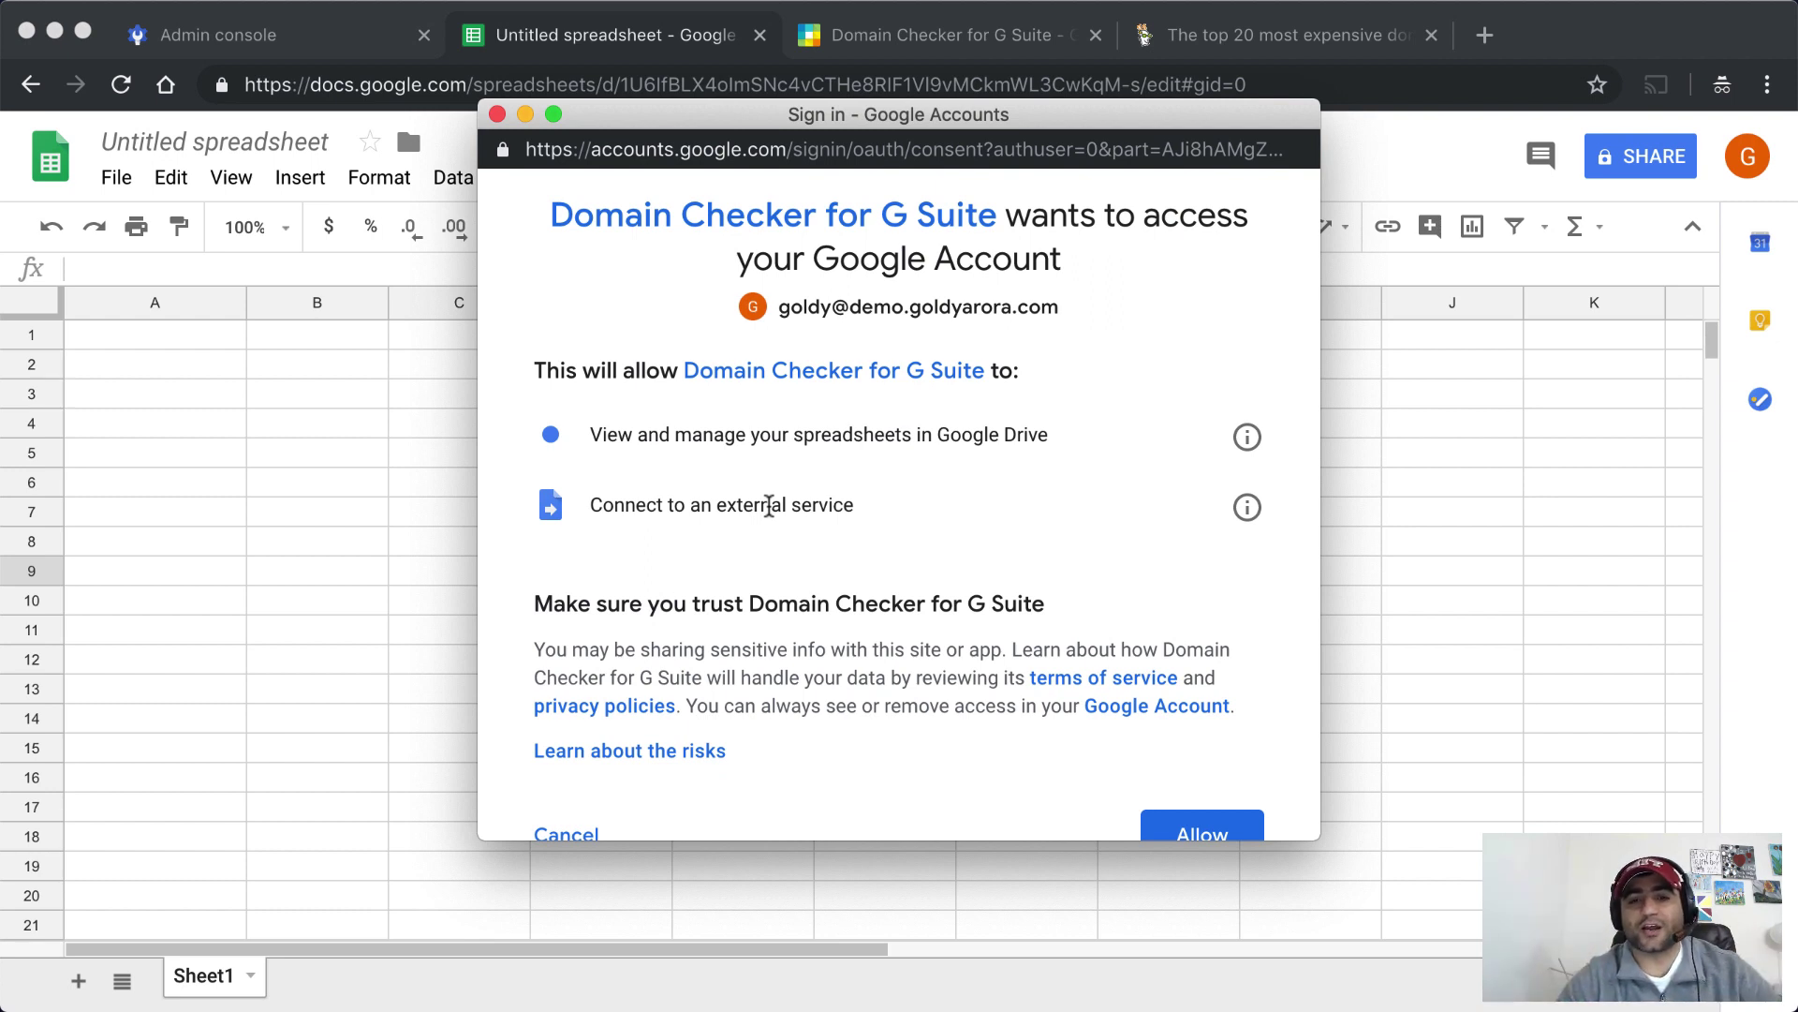
{"action": "scroll", "coordinate": [770, 515], "scroll_direction": "down", "scroll_amount": 1}
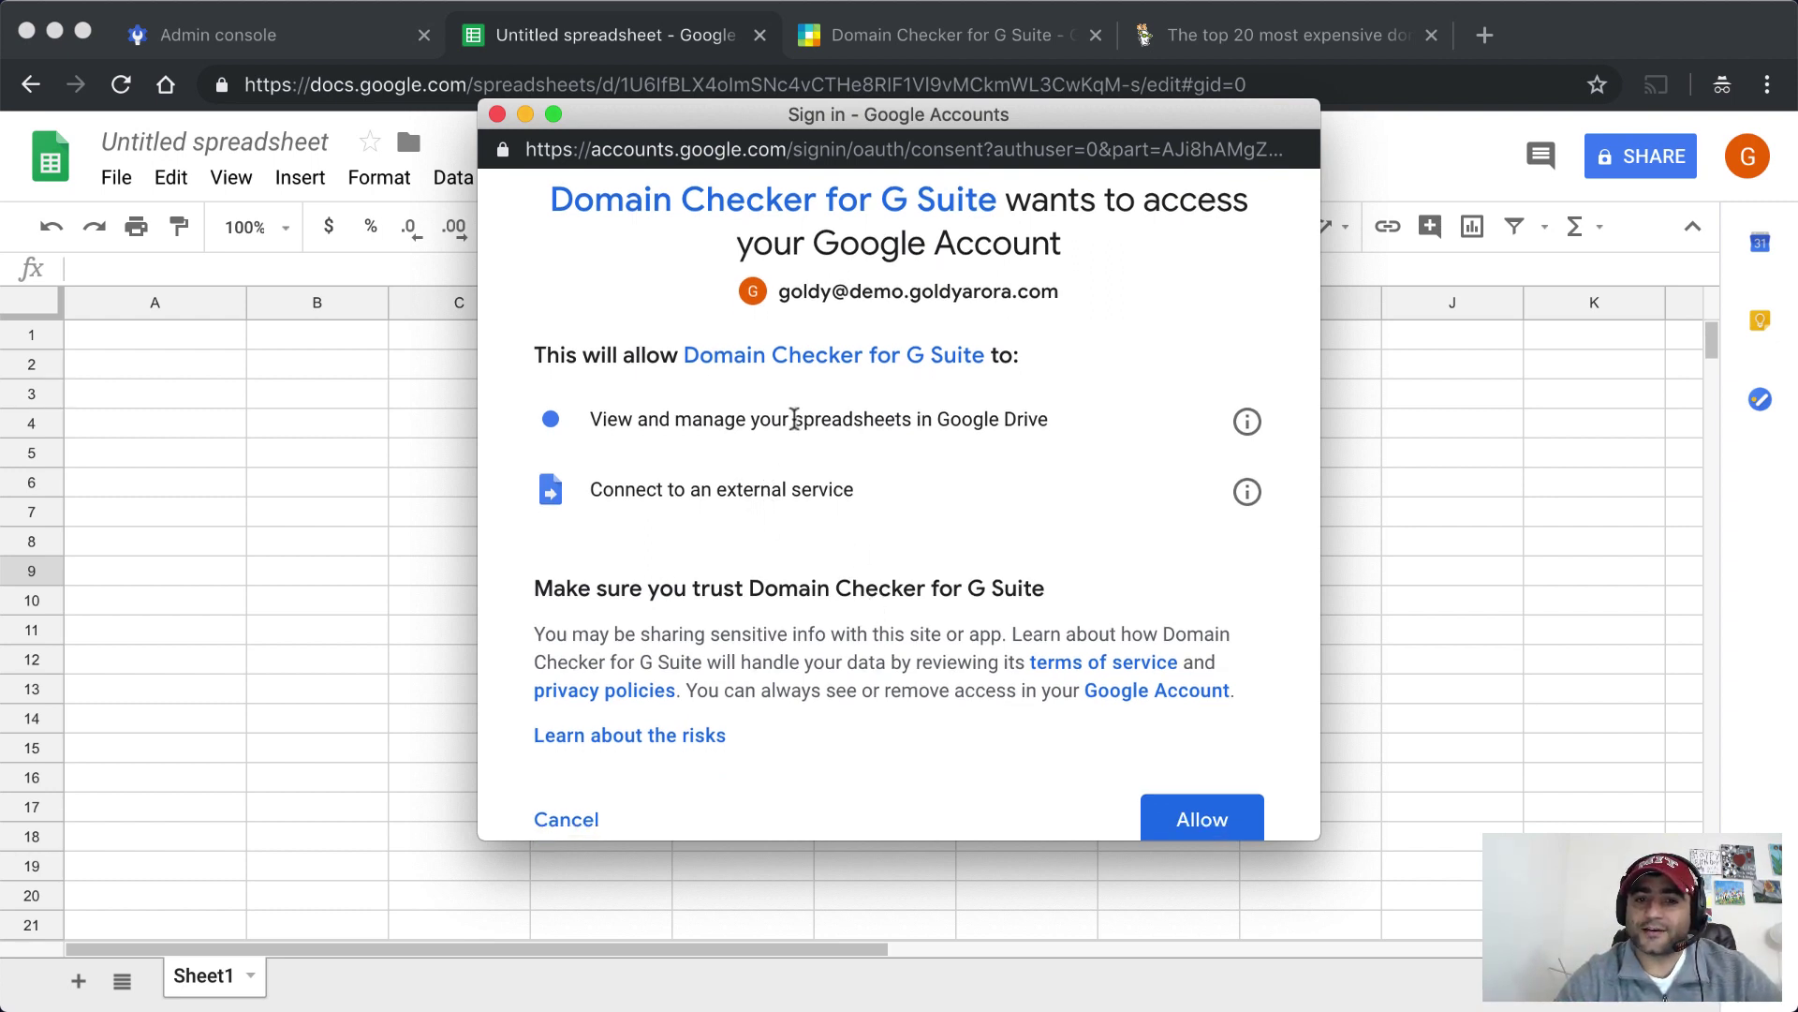
{"action": "left_click_drag", "start_coordinate": [796, 419], "coordinate": [904, 428]}
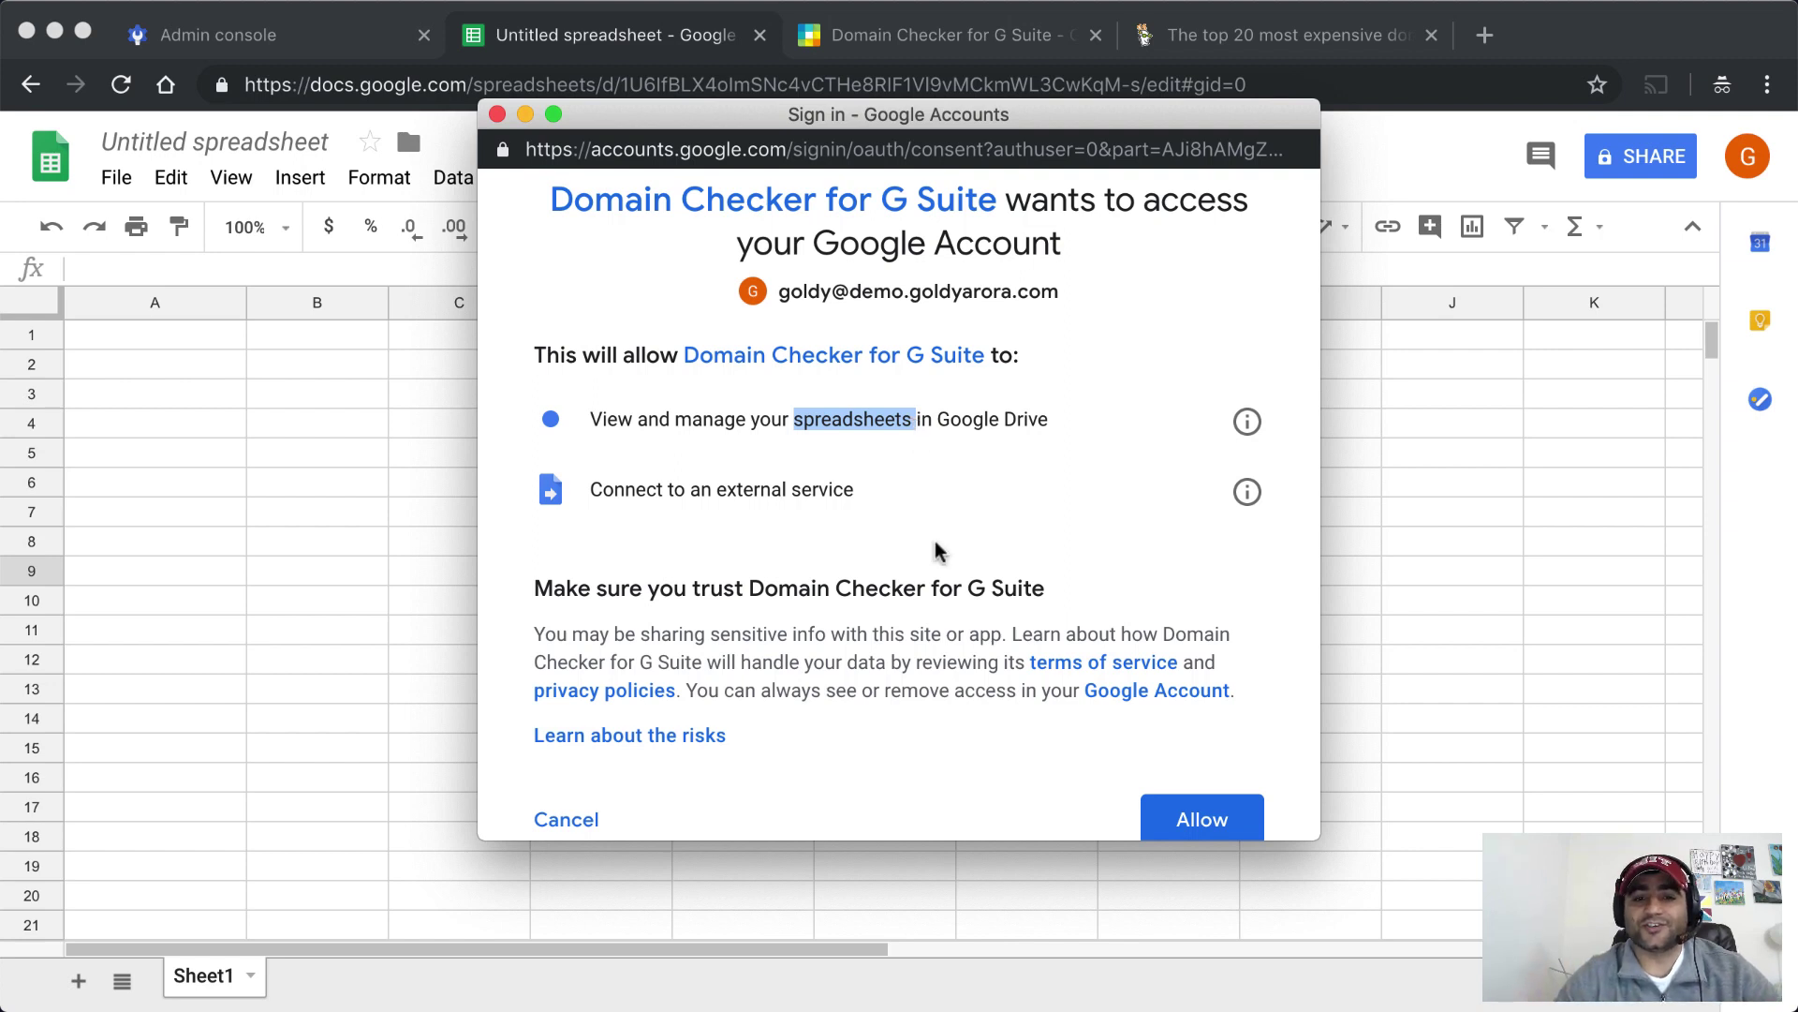
{"action": "scroll", "coordinate": [862, 571], "scroll_direction": "down", "scroll_amount": 2}
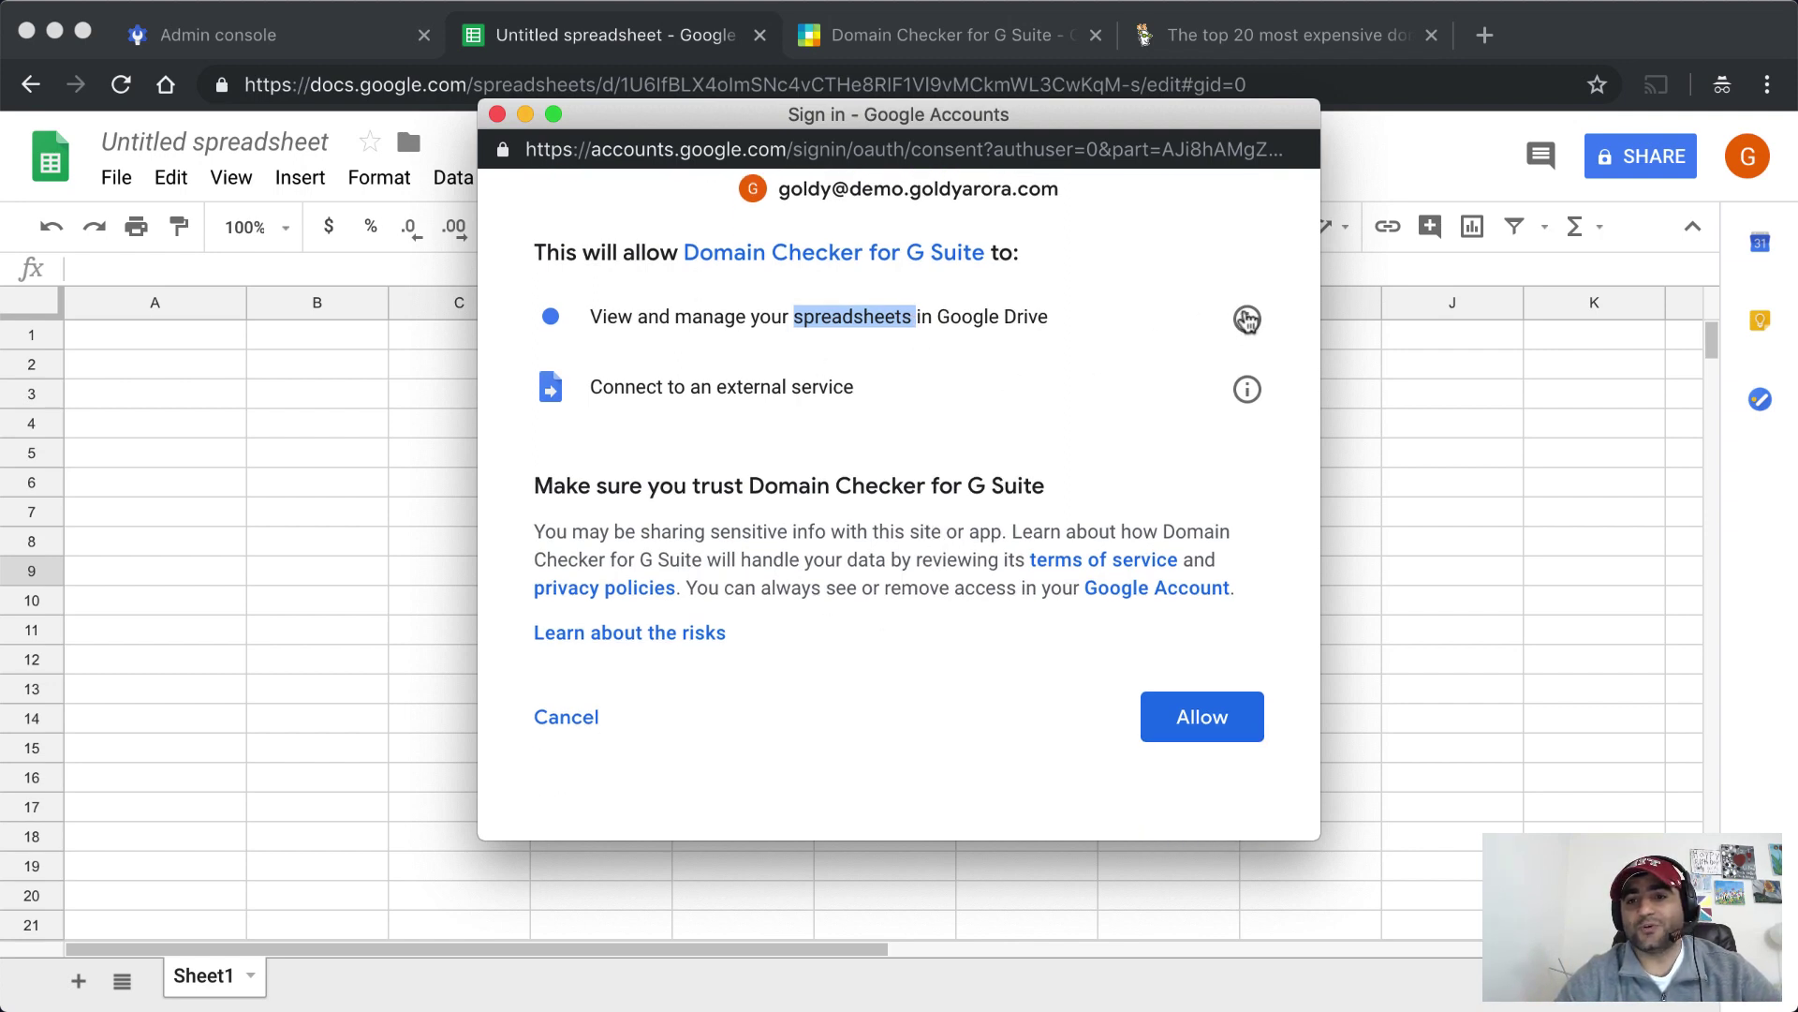
{"action": "left_click", "coordinate": [1149, 718]}
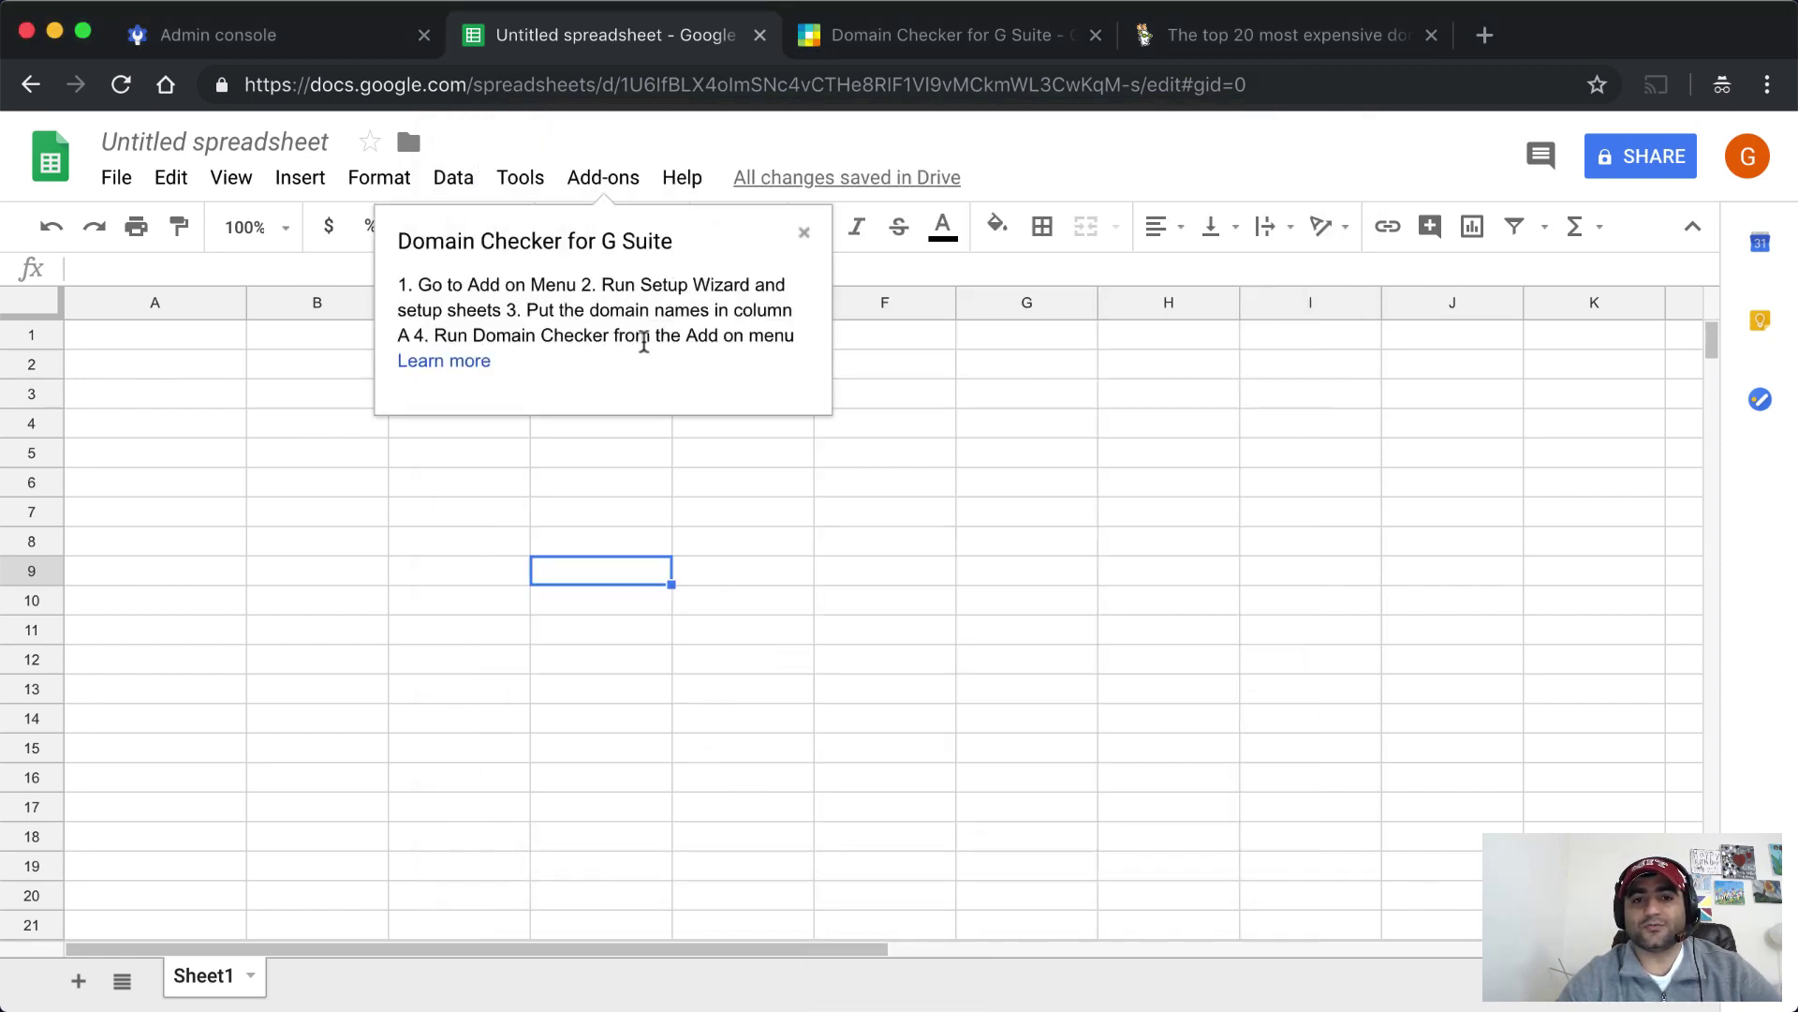
- Create the 'Check Domains' sheet with Domain Name and G Suite Status headers from the add-on
{"action": "left_click", "coordinate": [803, 234]}
{"action": "left_click", "coordinate": [618, 186]}
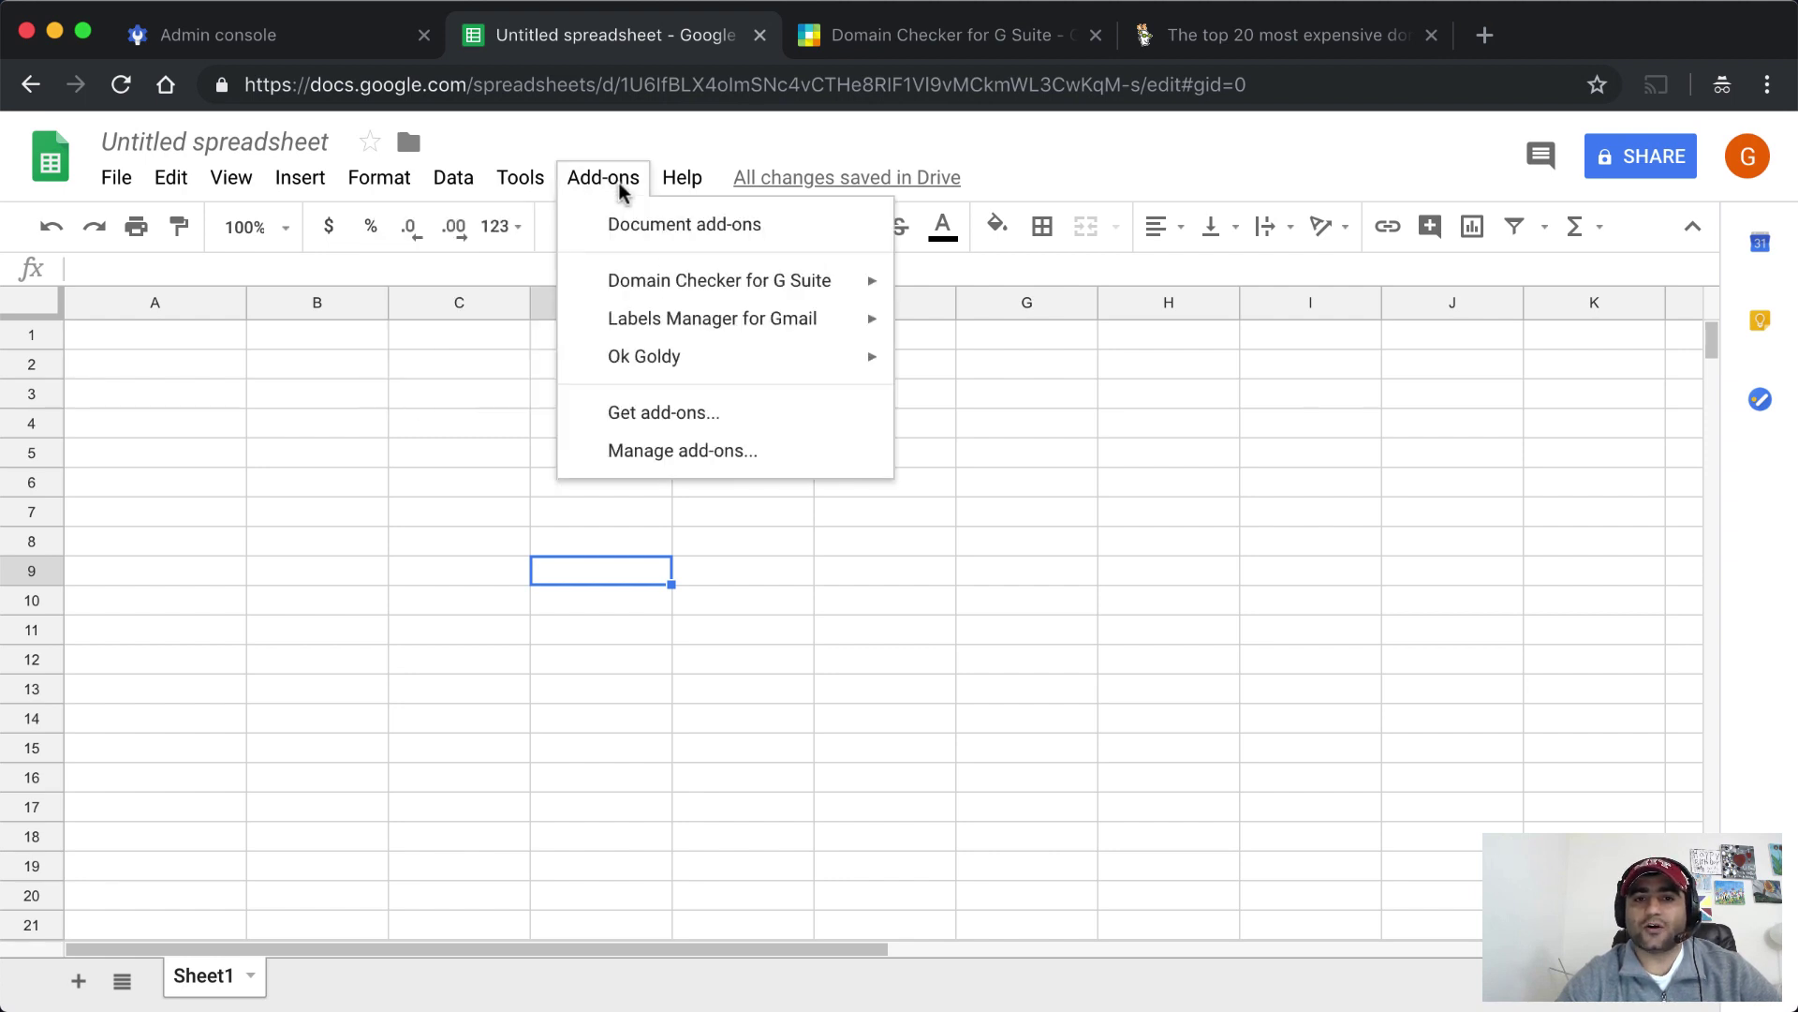
{"action": "mouse_move", "coordinate": [719, 279]}
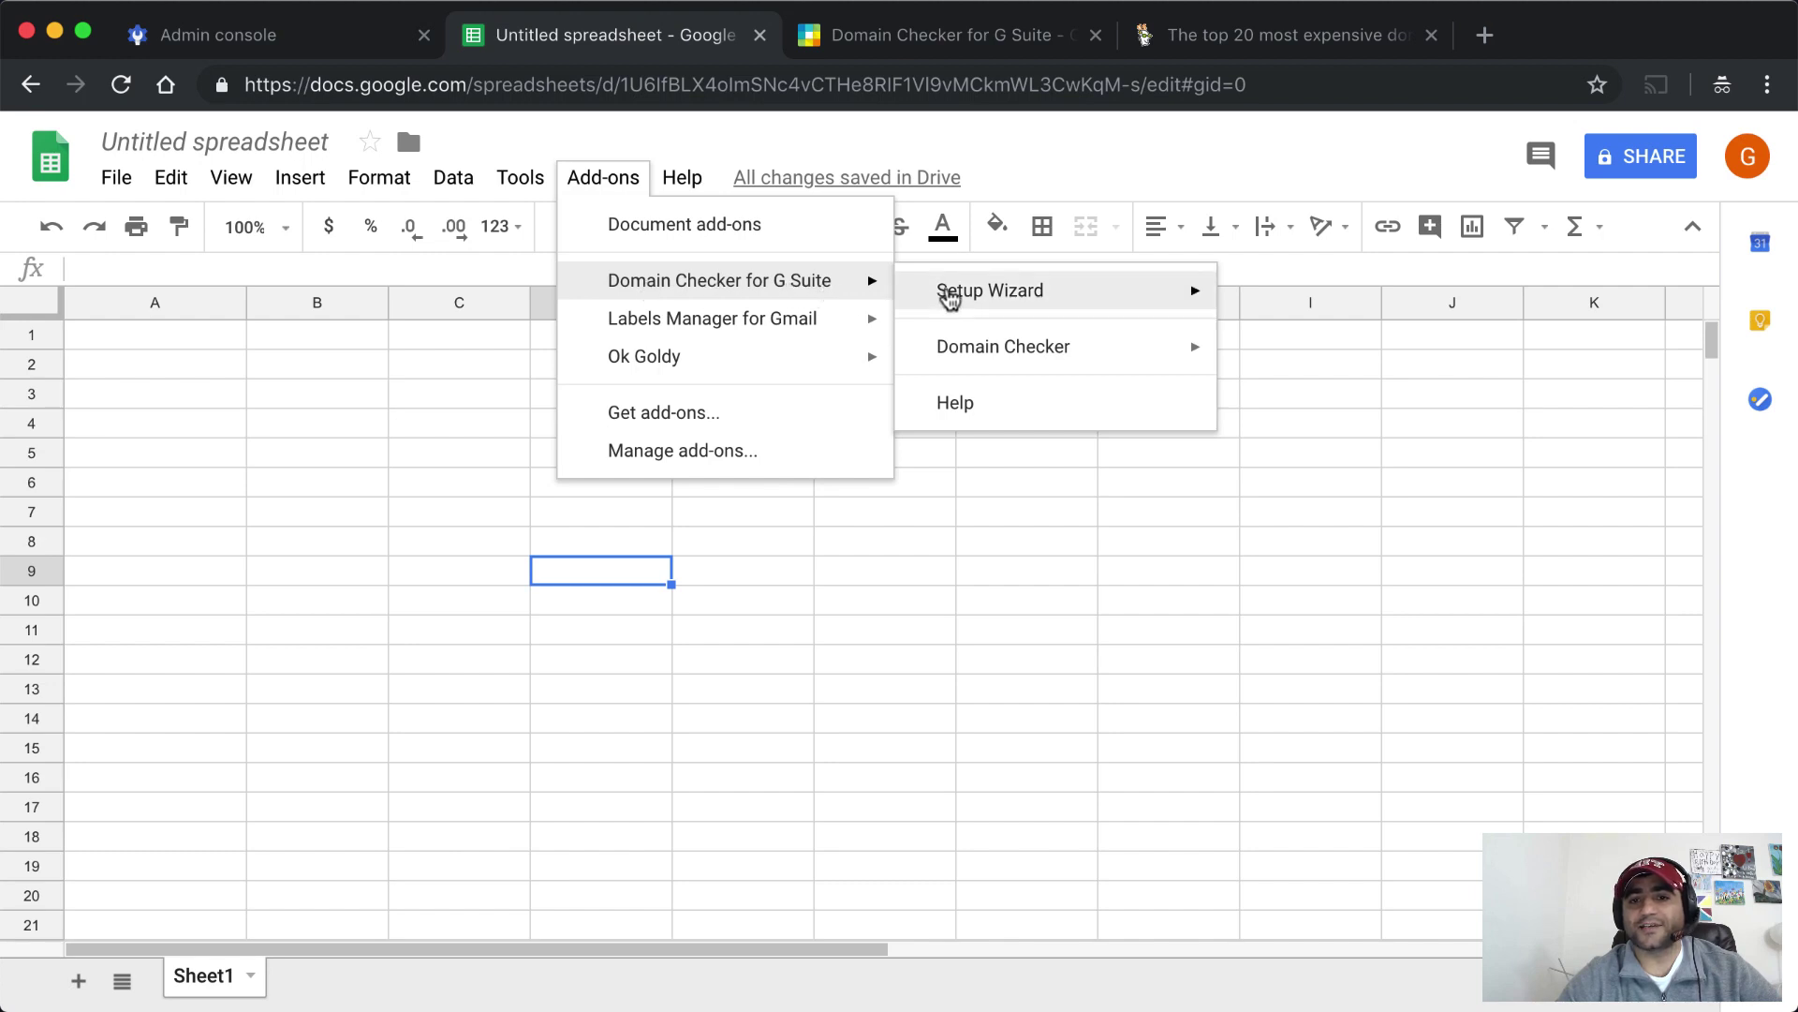
{"action": "mouse_move", "coordinate": [991, 290]}
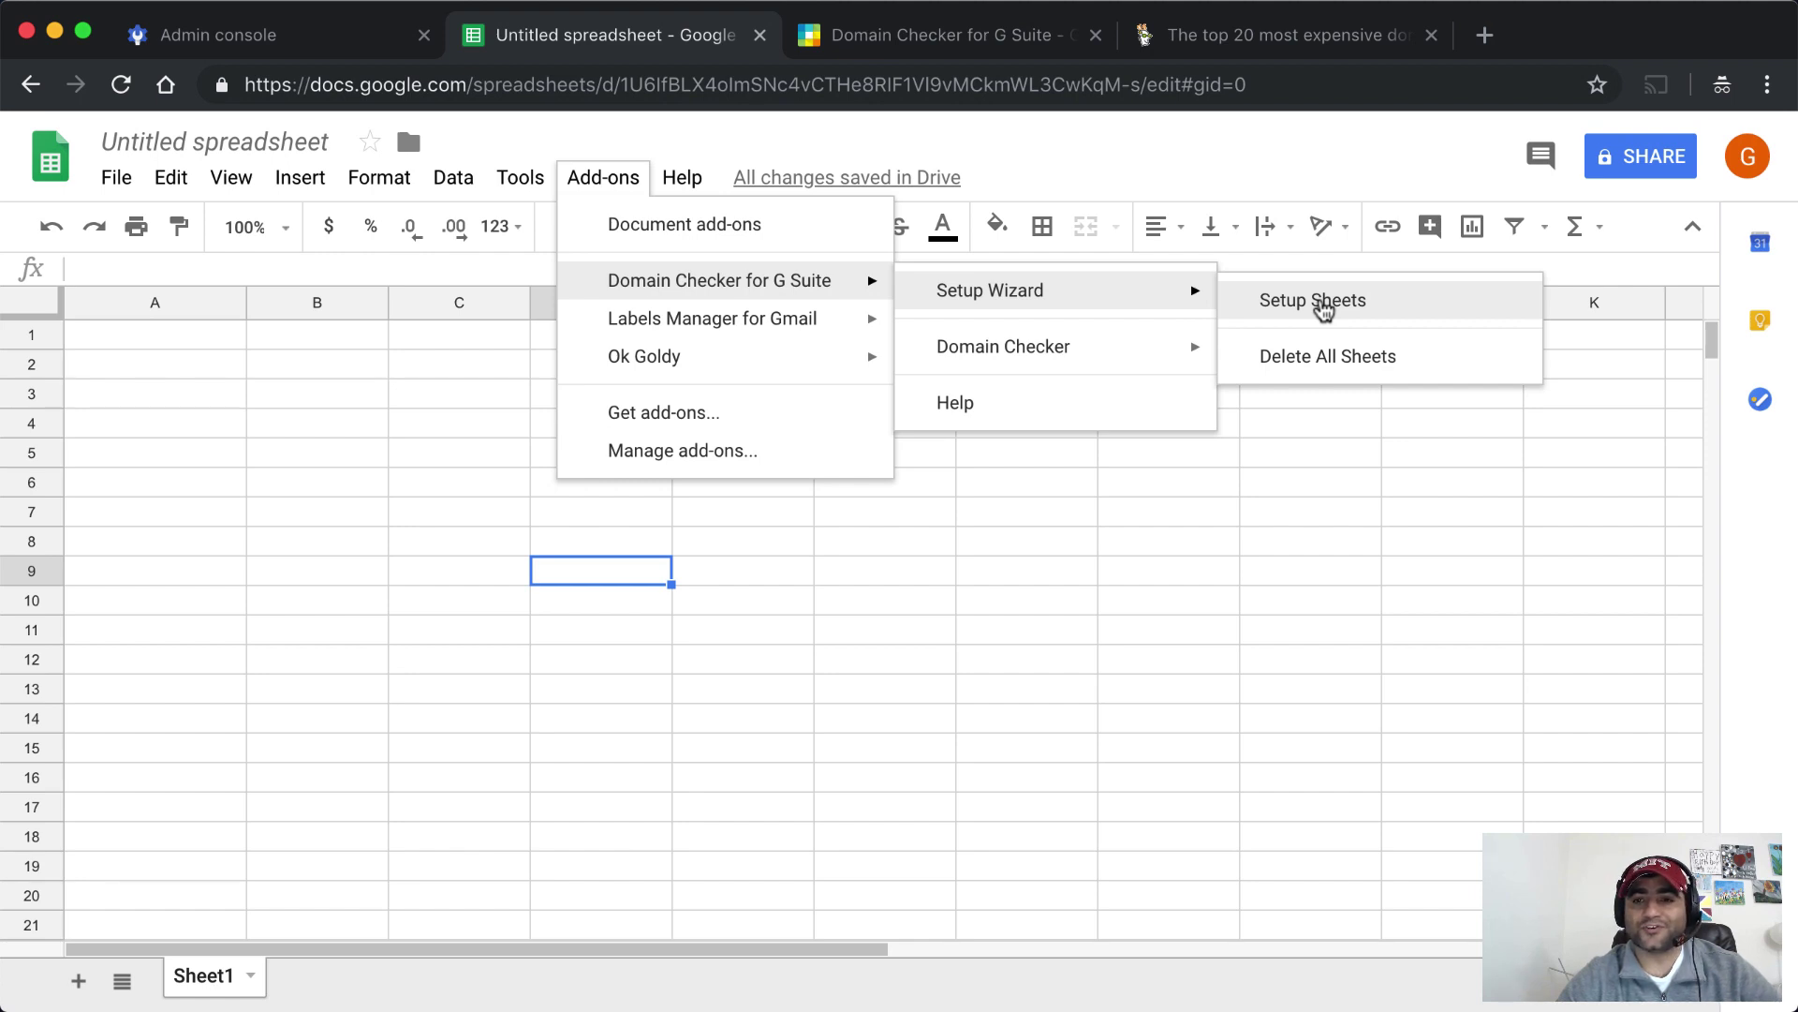
{"action": "left_click", "coordinate": [1316, 302]}
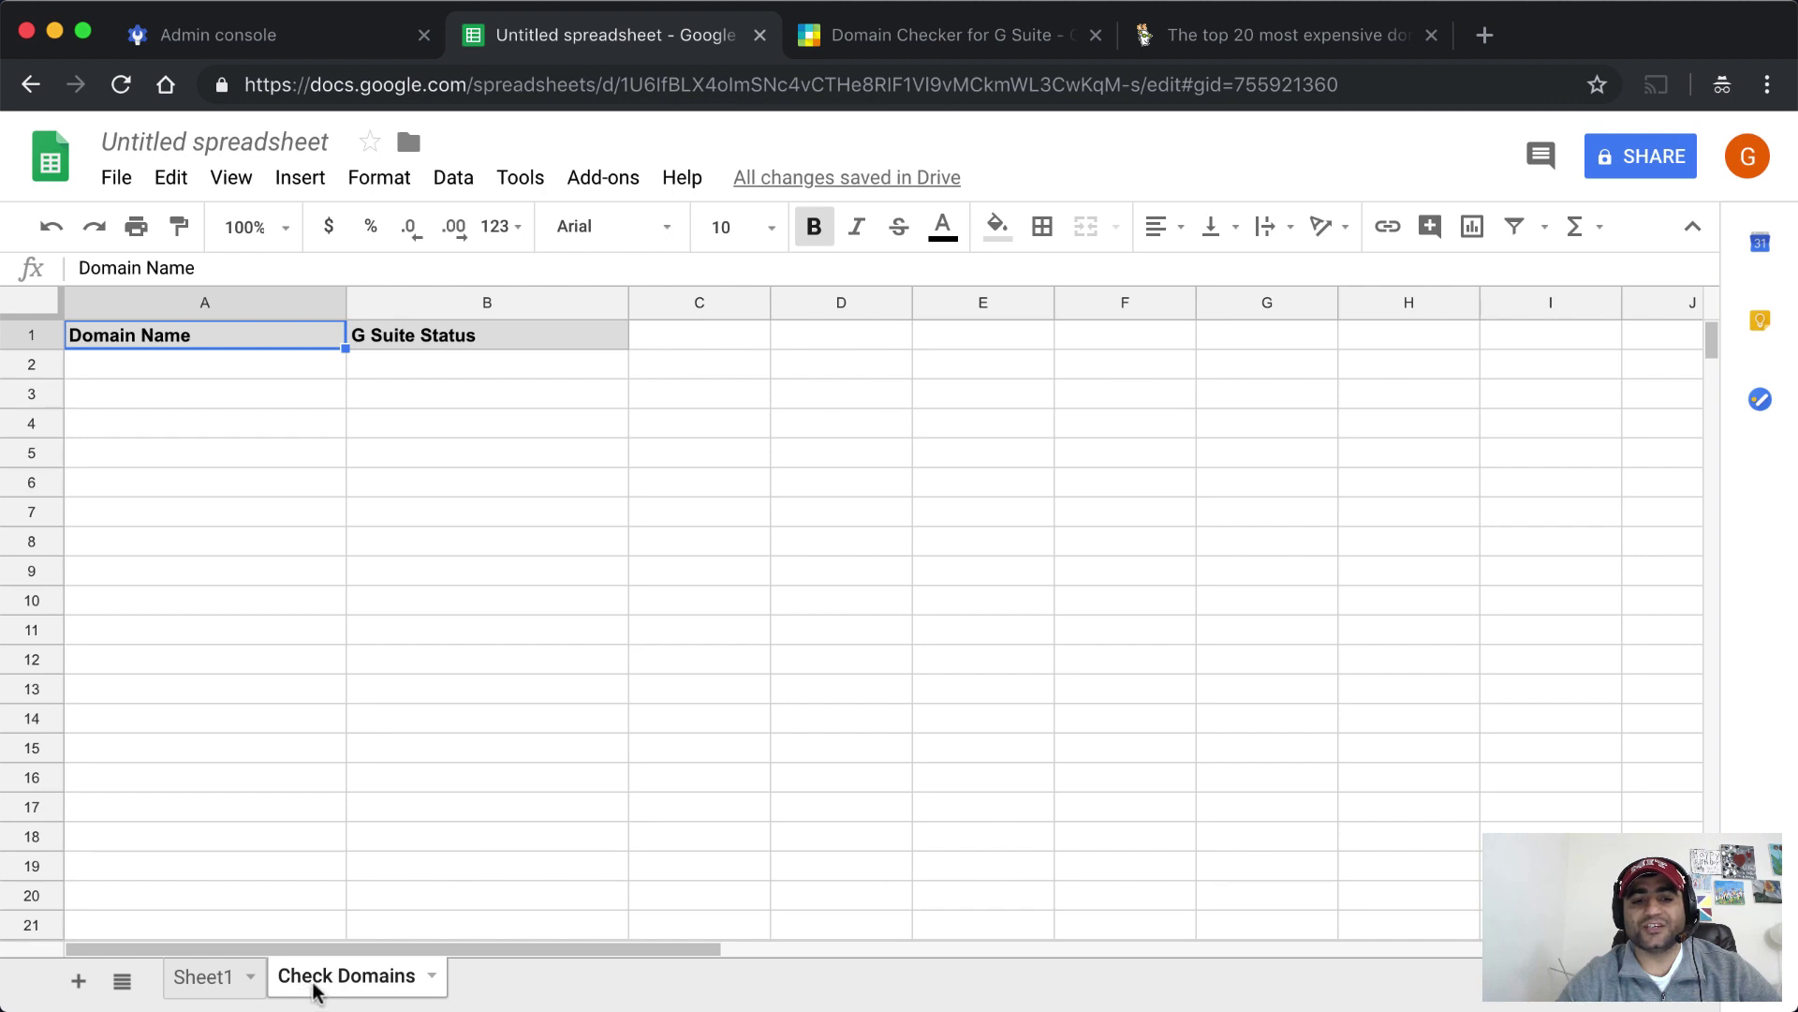
- Select cell A2 under Domain Name and go to GoDaddy's most expensive domains page
{"action": "left_click", "coordinate": [228, 373]}
{"action": "left_click", "coordinate": [397, 370]}
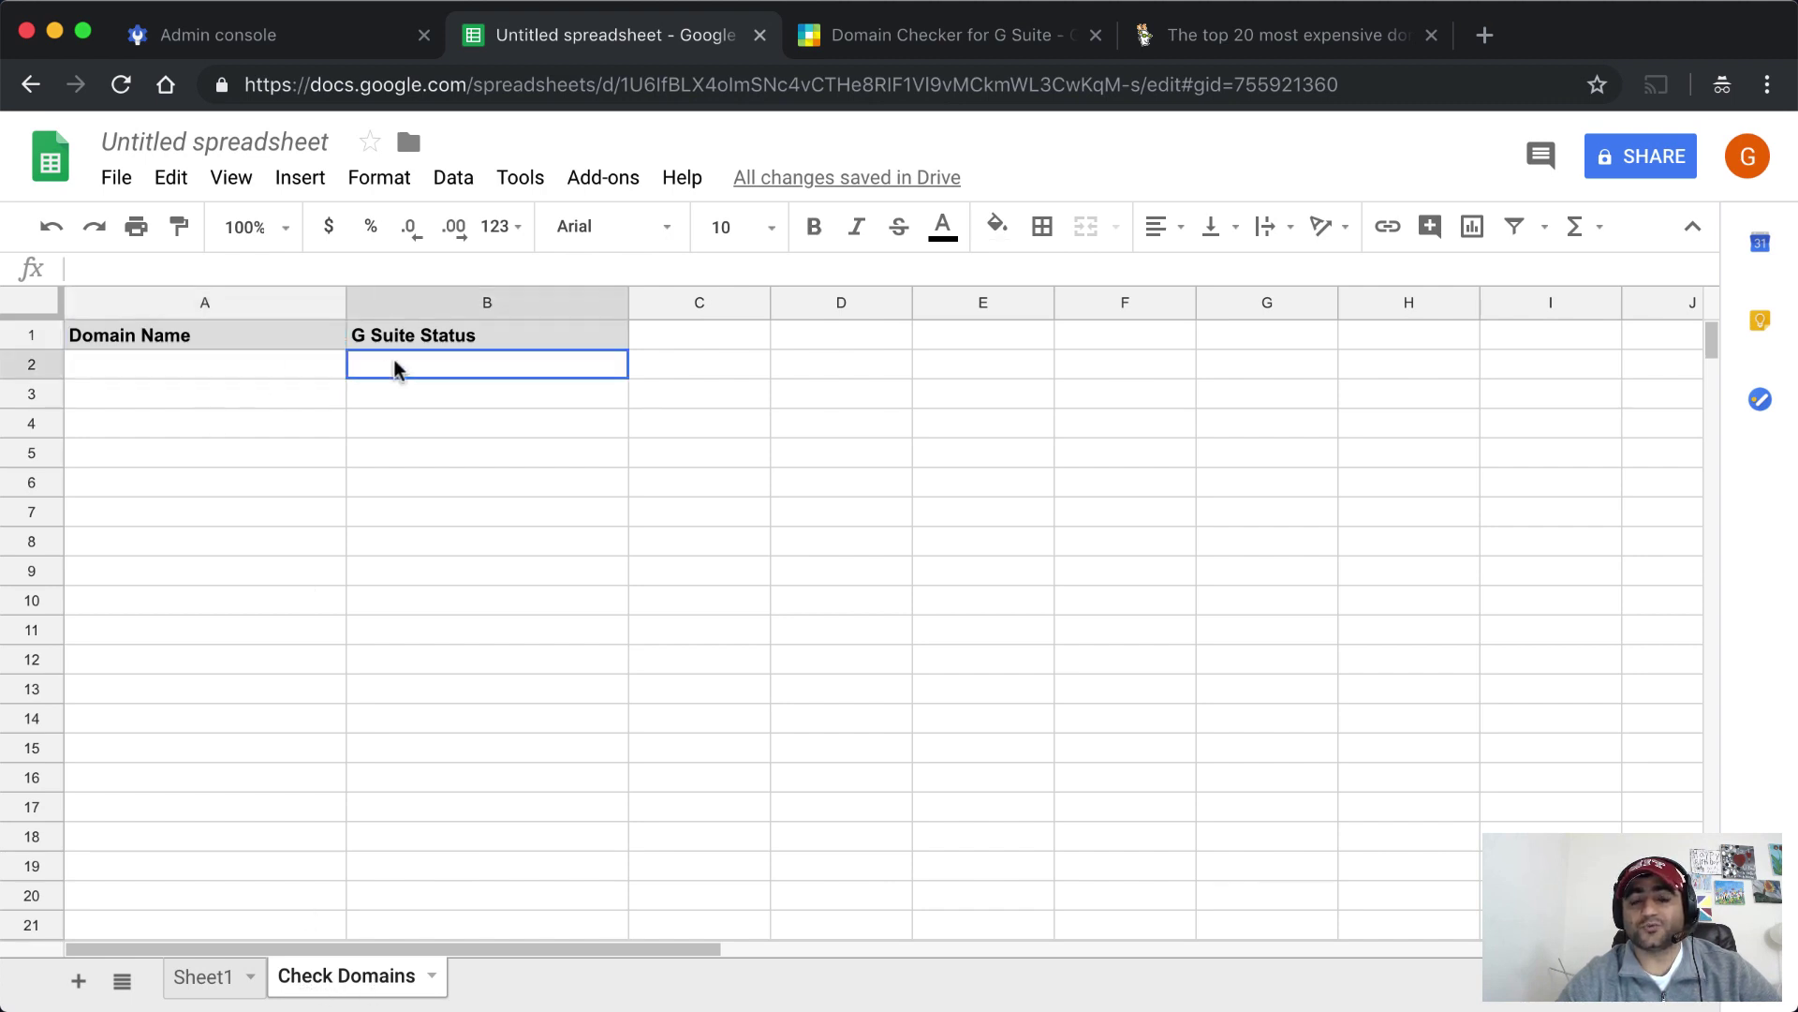
{"action": "left_click", "coordinate": [433, 301]}
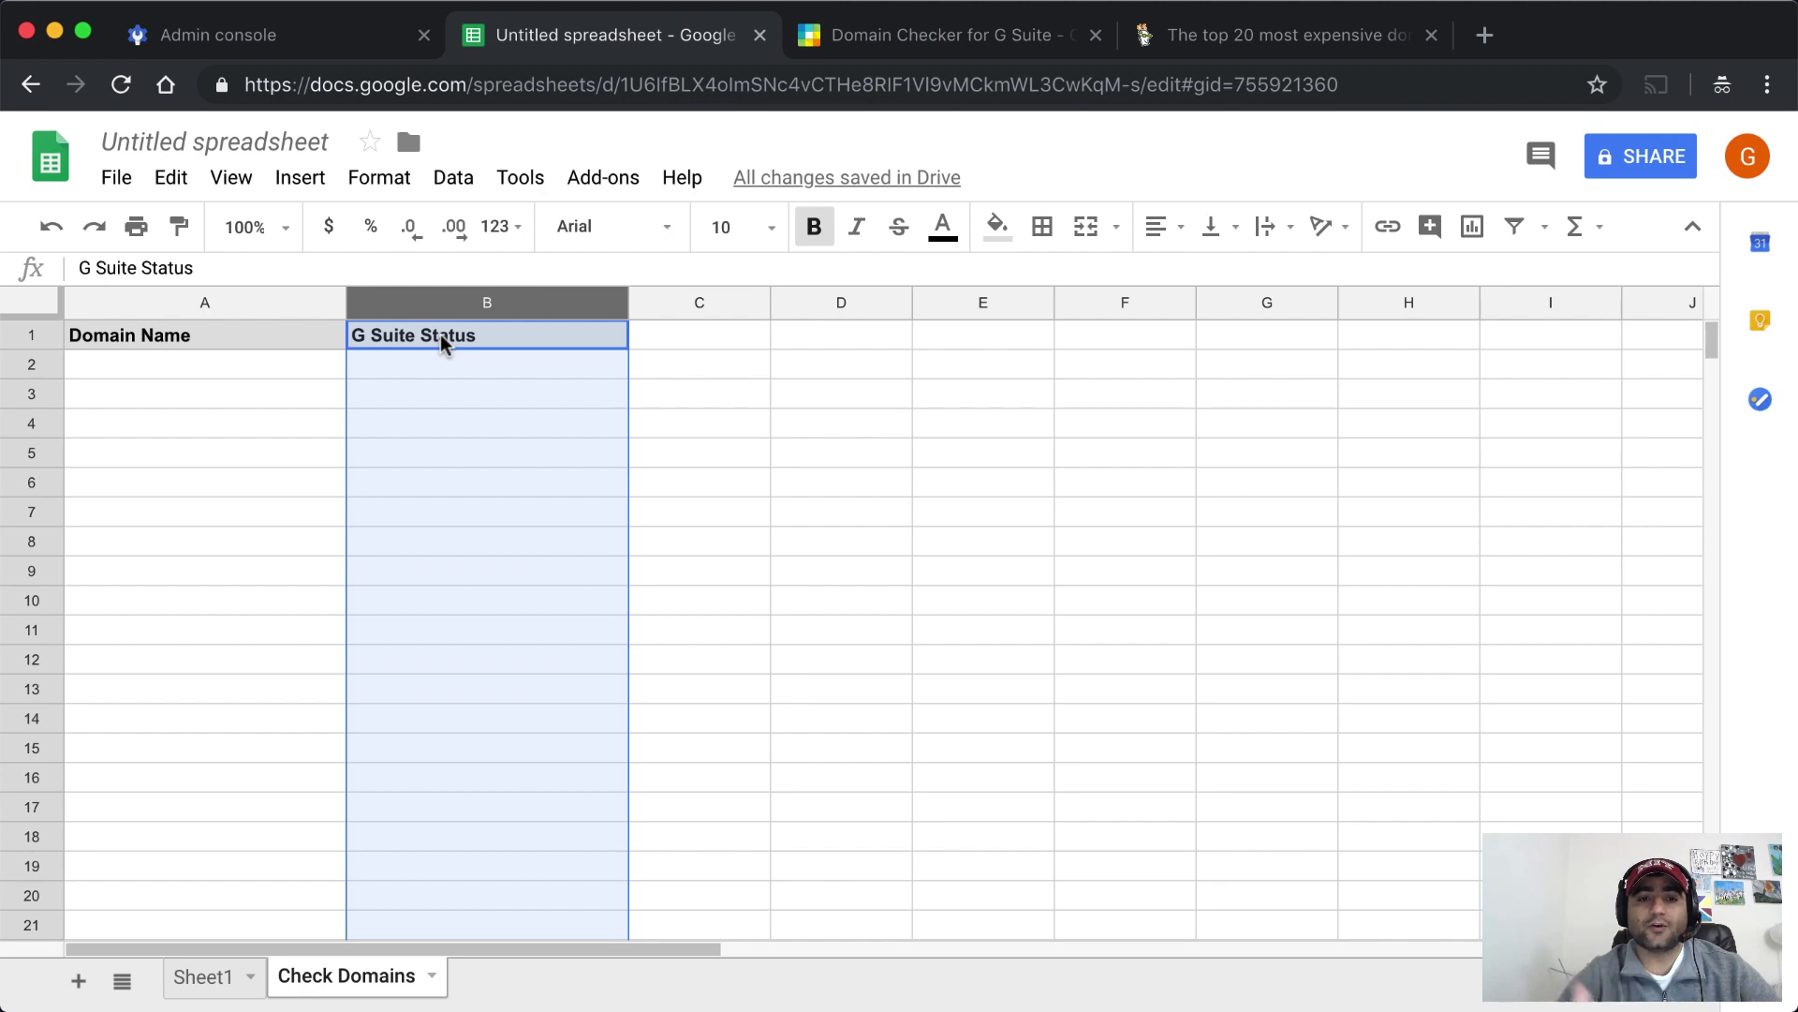
{"action": "left_click", "coordinate": [257, 370]}
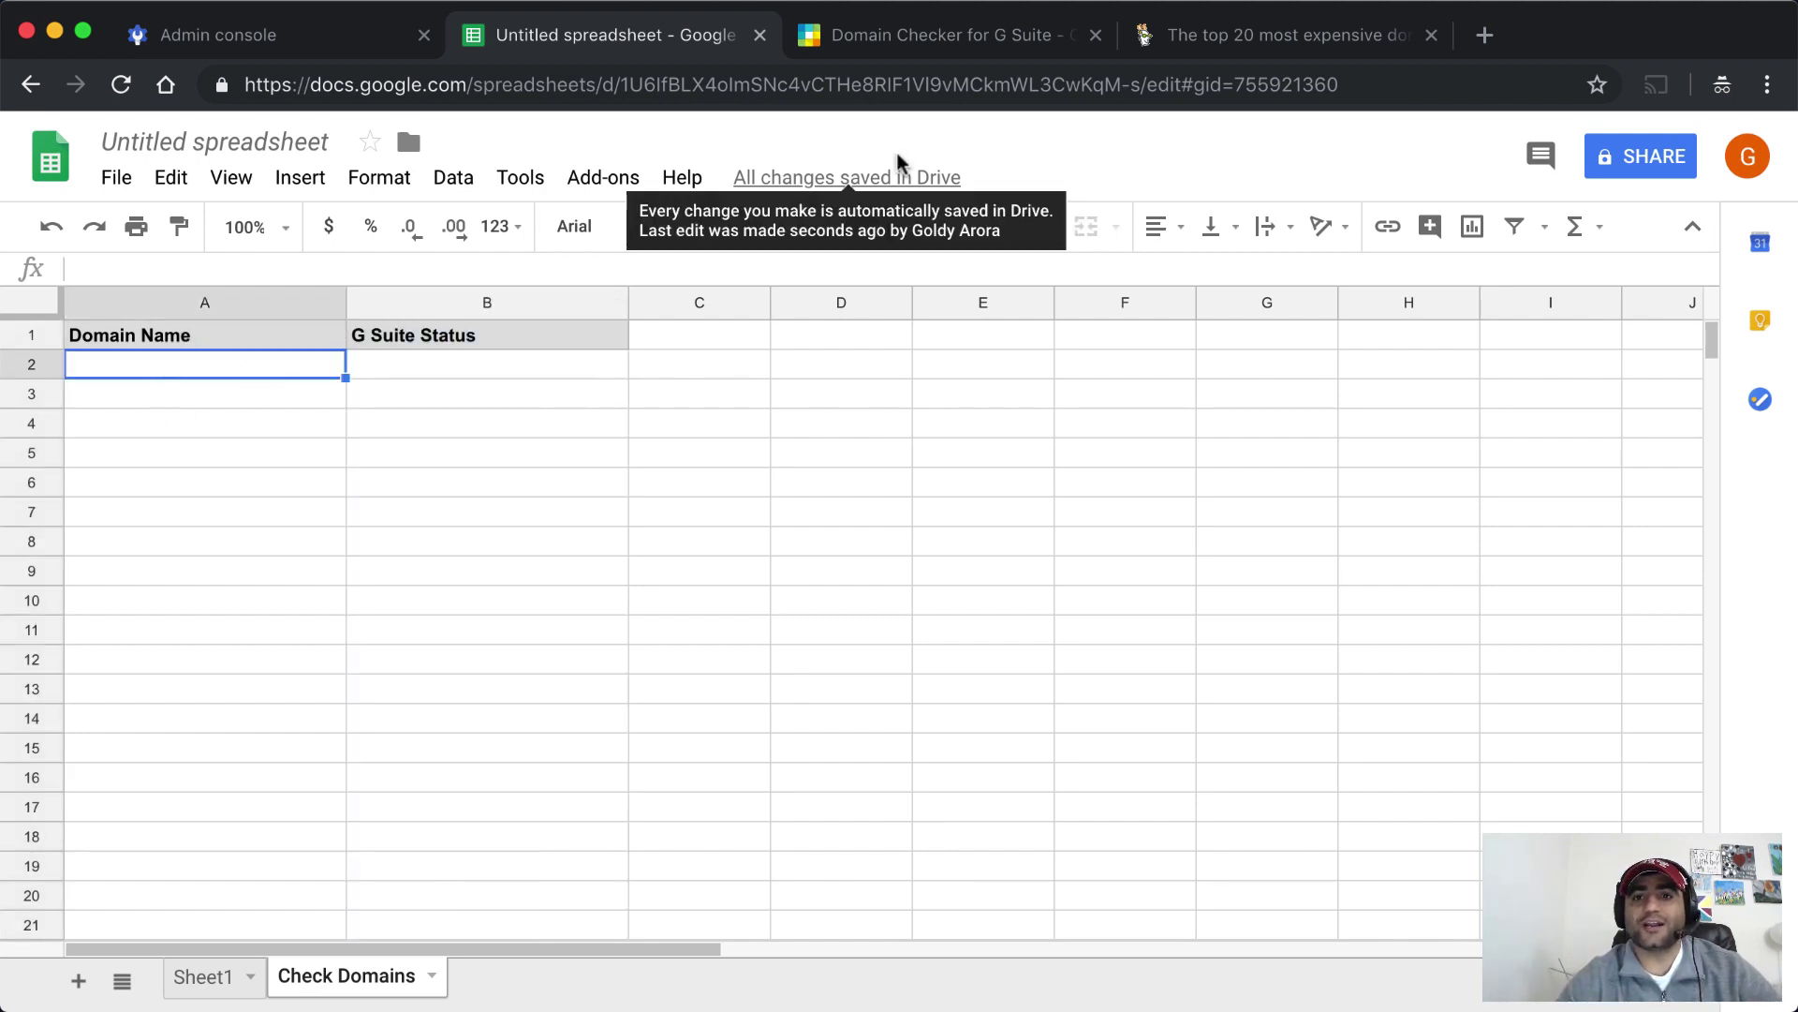
{"action": "left_click", "coordinate": [1165, 47]}
- Paste the copied domain list into column A starting at A2
{"action": "scroll", "coordinate": [699, 502], "scroll_direction": "up", "scroll_amount": 4}
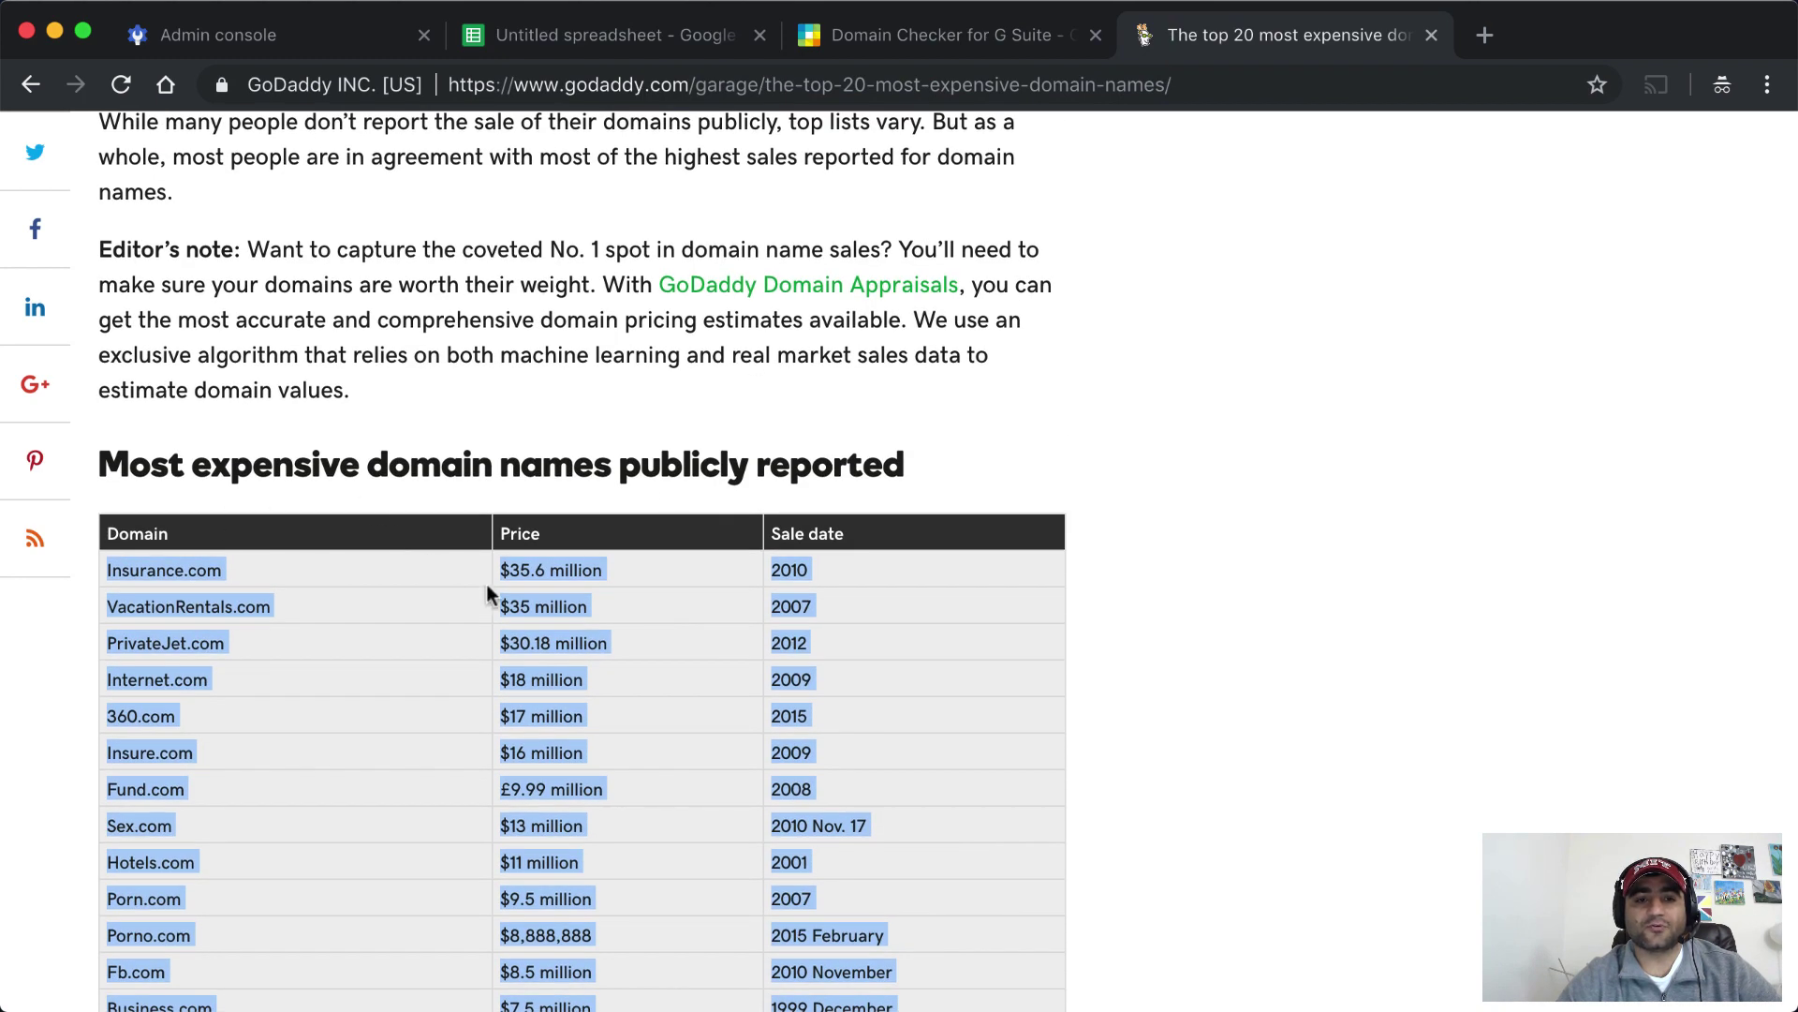
{"action": "scroll", "coordinate": [486, 583], "scroll_direction": "down", "scroll_amount": 3}
{"action": "left_click", "coordinate": [549, 50]}
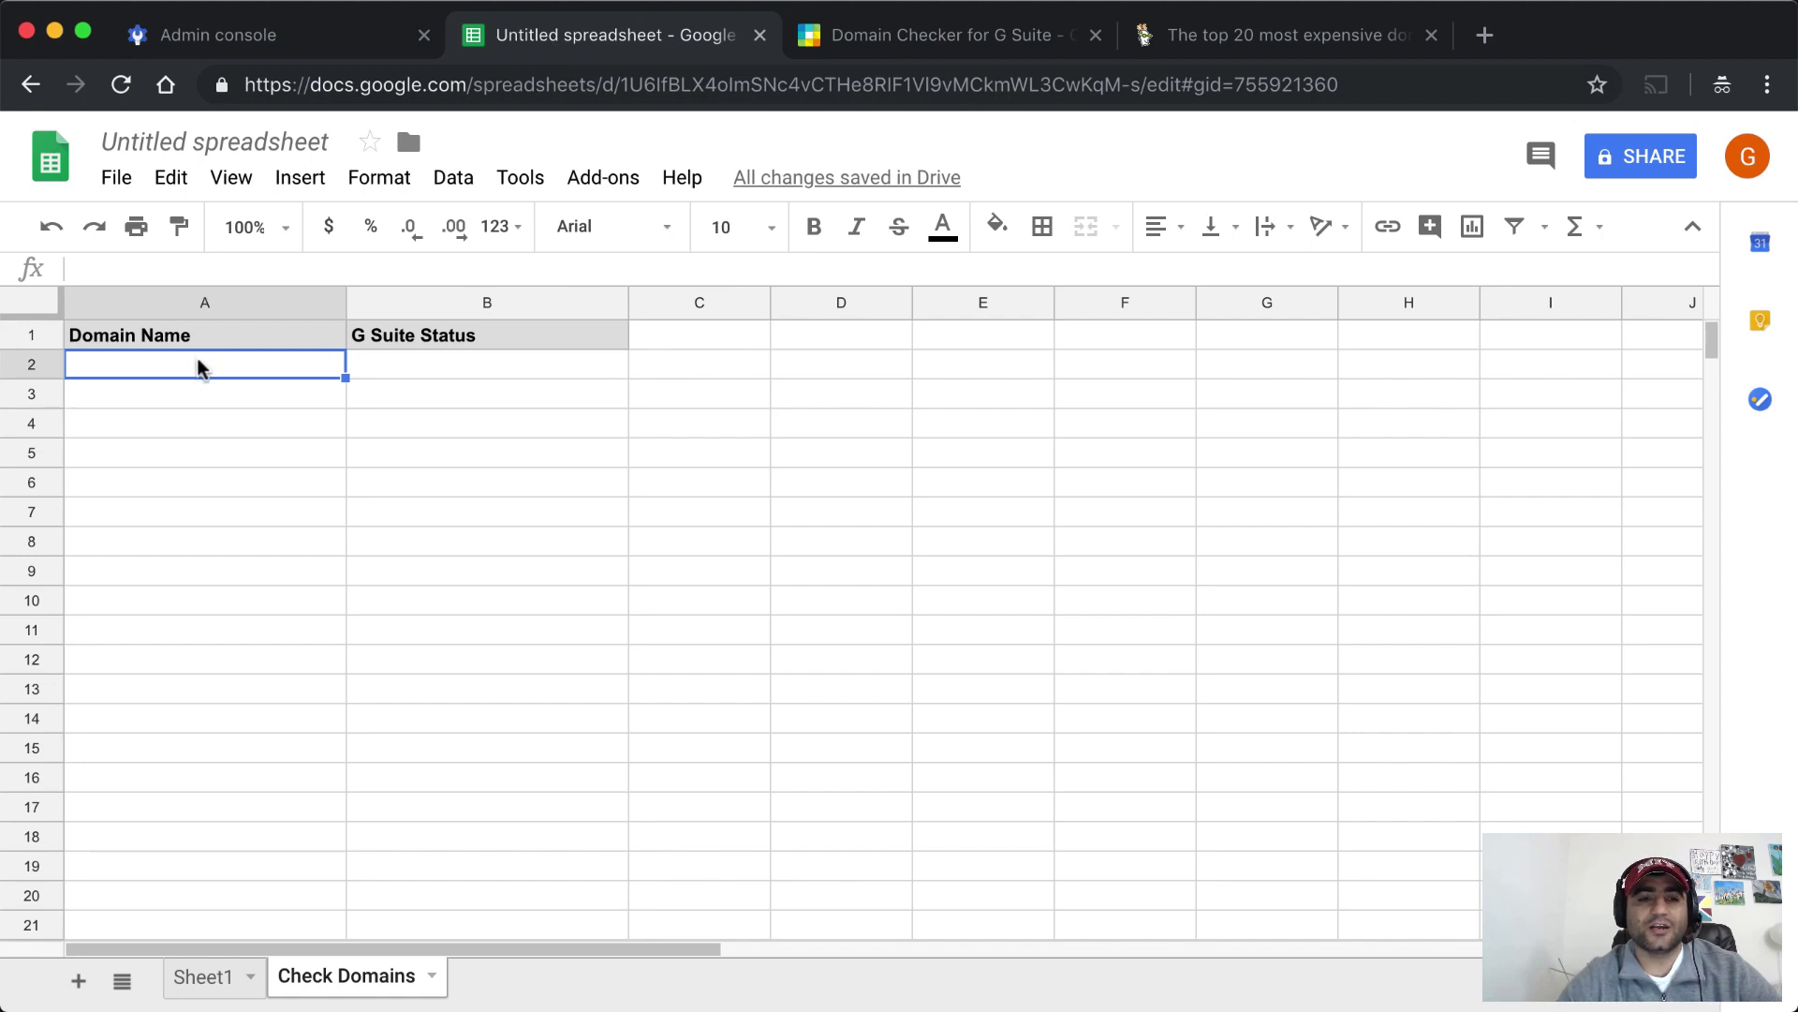
{"action": "key", "text": "ctrl+v"}
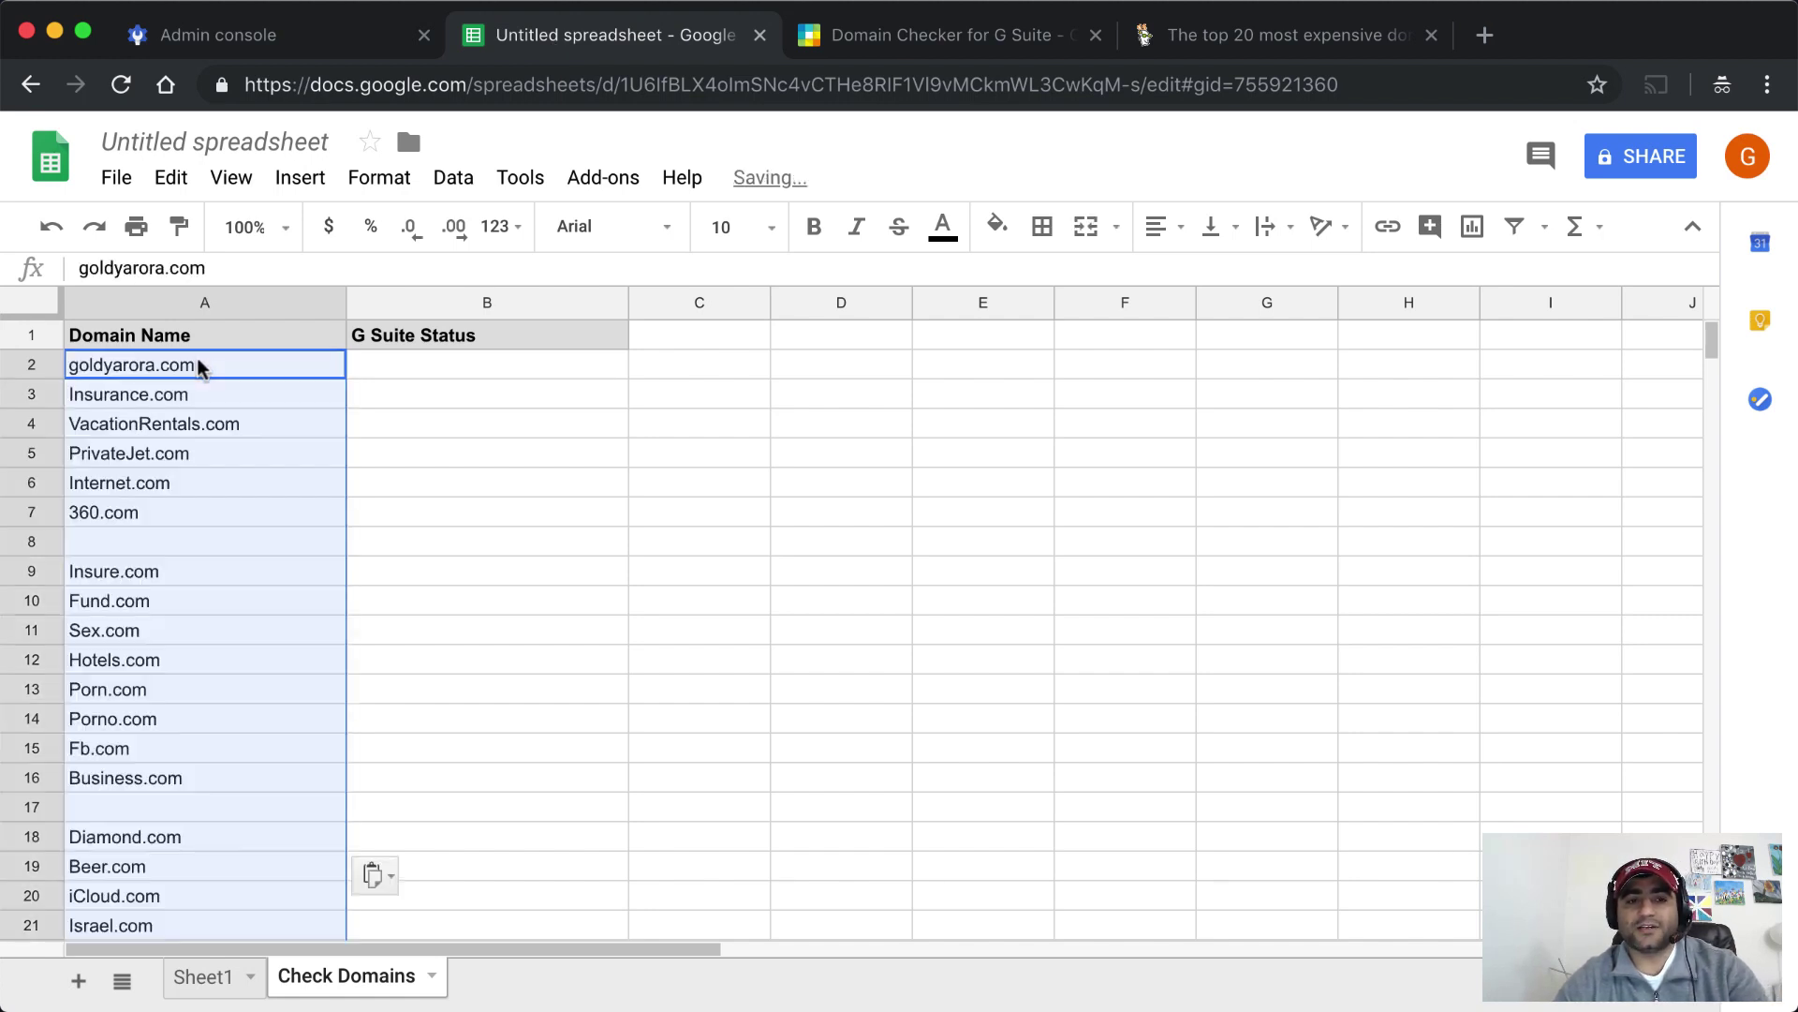
{"action": "left_click", "coordinate": [366, 369]}
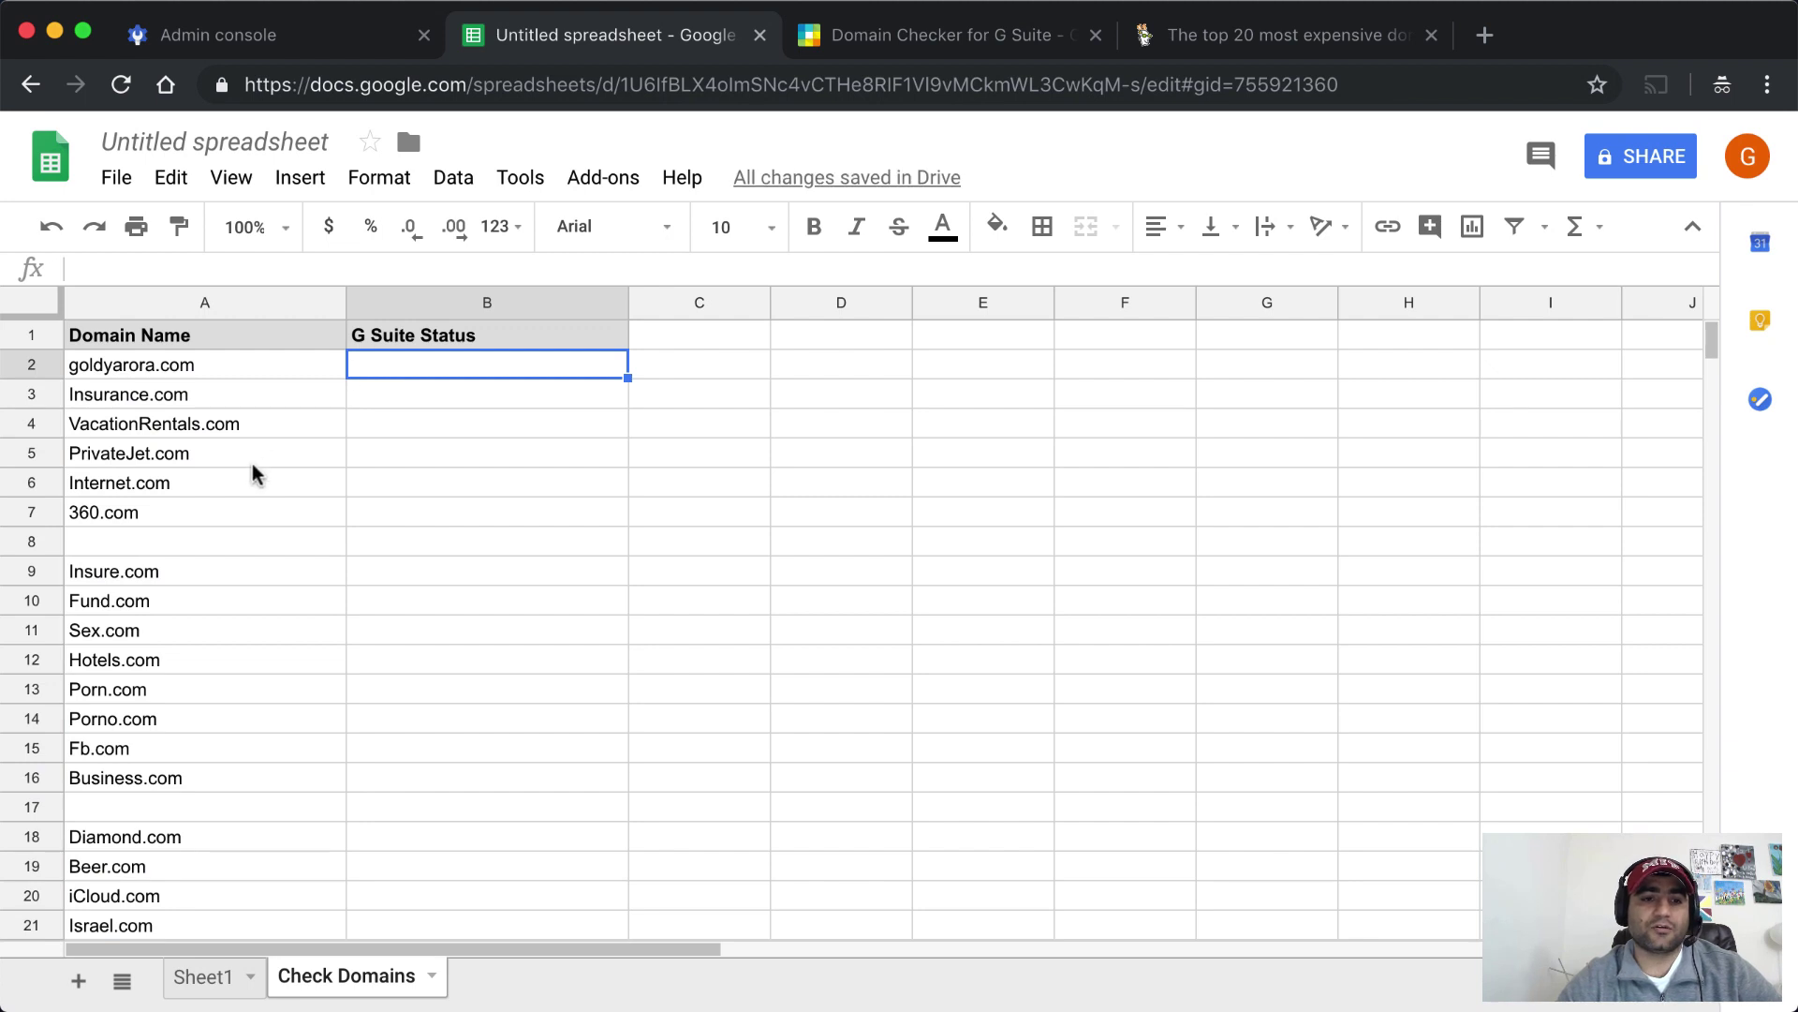
- Review the pasted domains, noting blank cells A8 and A17, and return to A2
{"action": "scroll", "coordinate": [258, 476], "scroll_direction": "down", "scroll_amount": 1}
{"action": "left_click", "coordinate": [138, 514]}
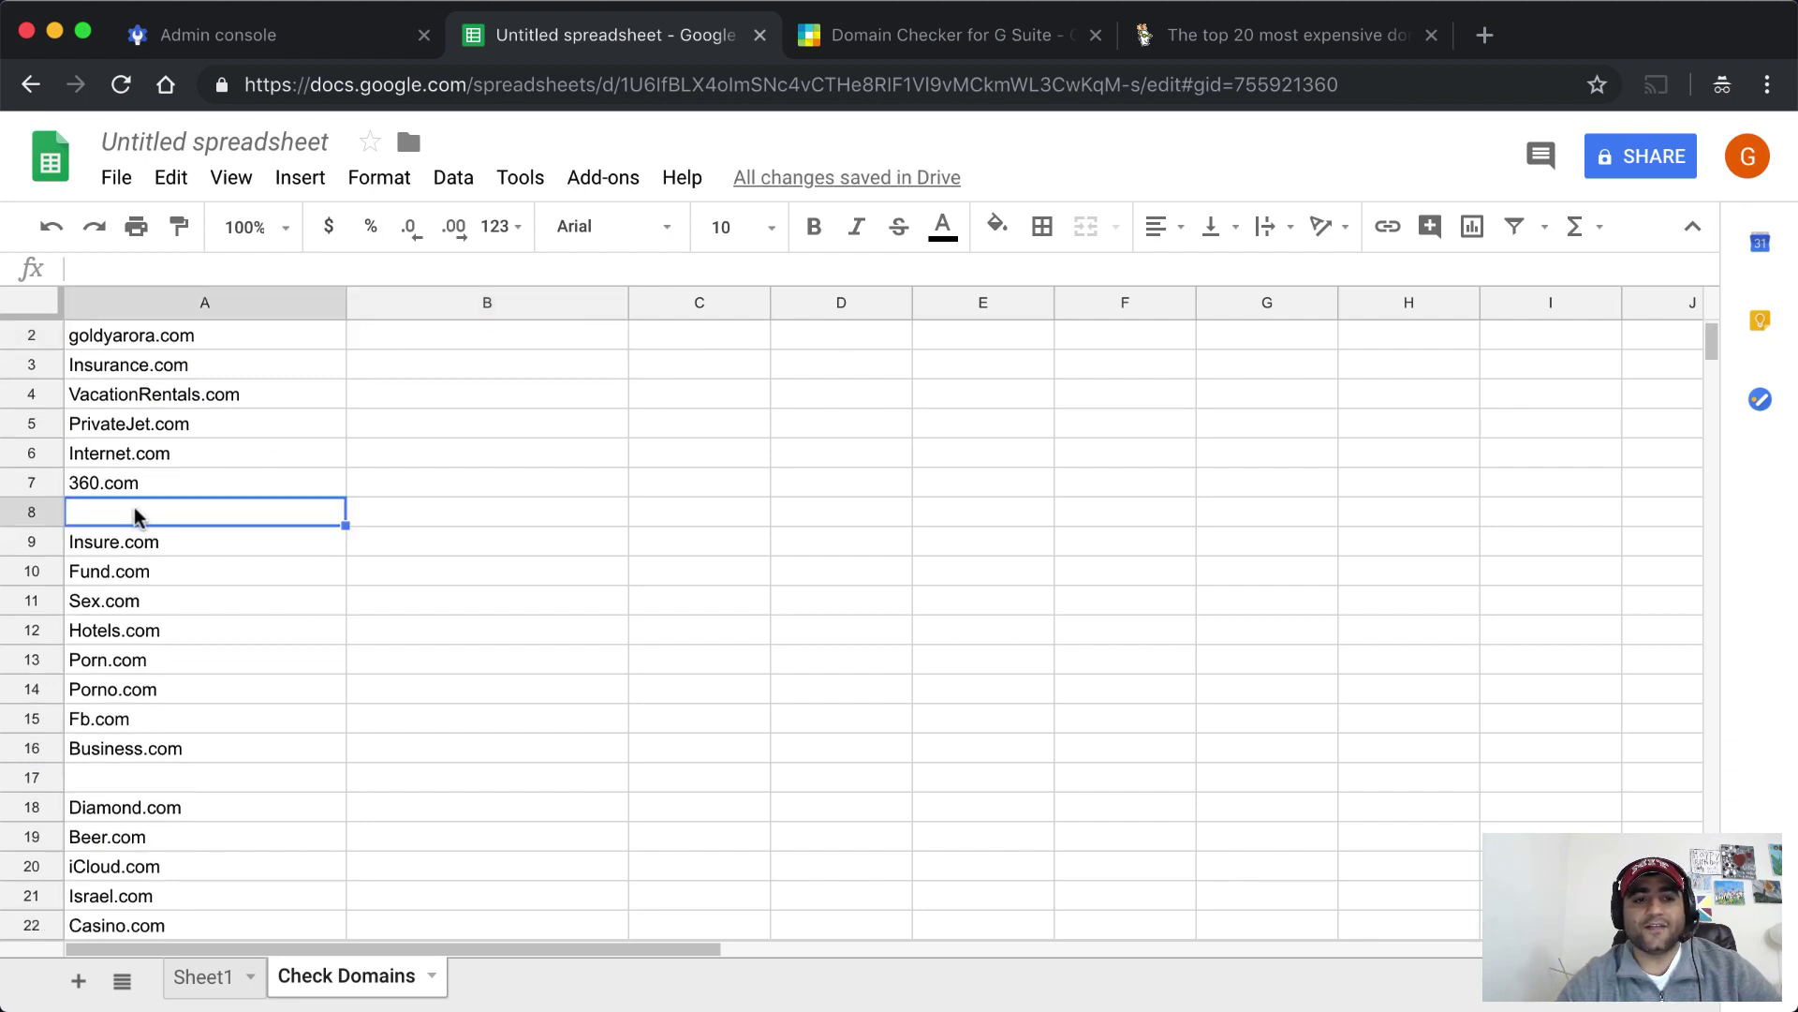
{"action": "scroll", "coordinate": [223, 609], "scroll_direction": "down", "scroll_amount": 1}
{"action": "left_click", "coordinate": [174, 746]}
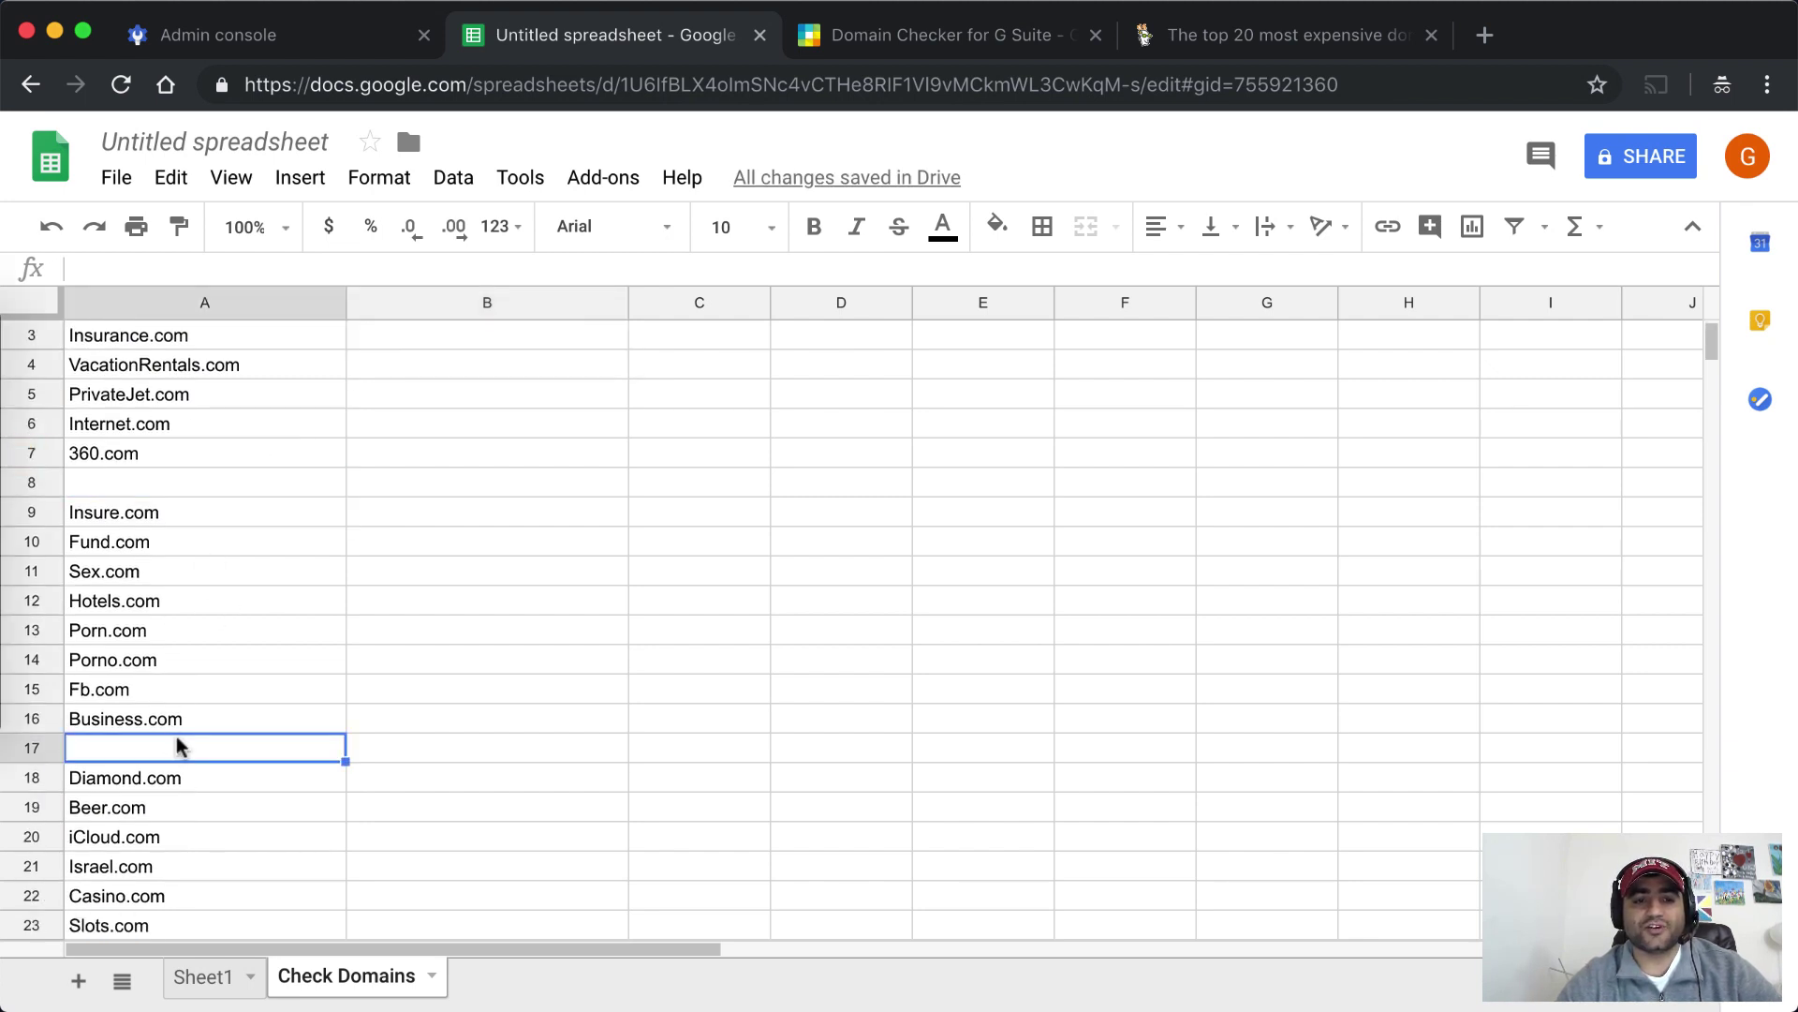
{"action": "scroll", "coordinate": [313, 687], "scroll_direction": "down", "scroll_amount": 2}
{"action": "scroll", "coordinate": [318, 685], "scroll_direction": "down", "scroll_amount": 1}
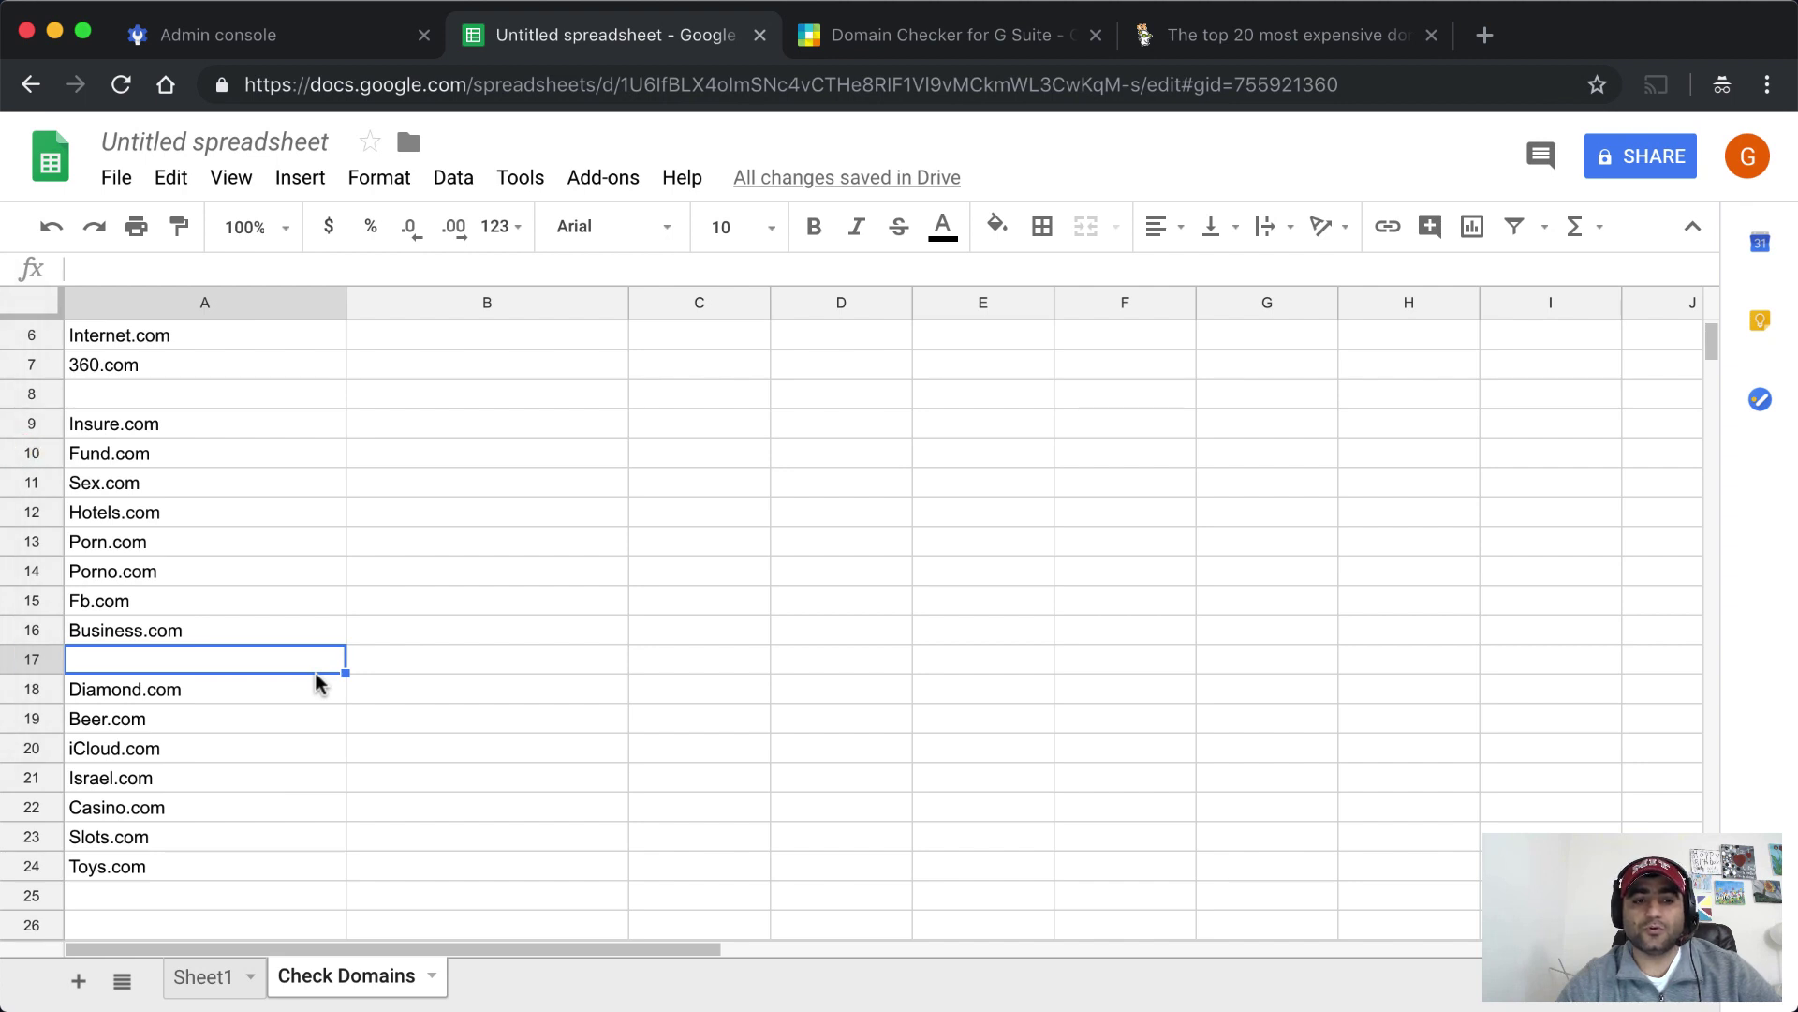
{"action": "scroll", "coordinate": [298, 614], "scroll_direction": "up", "scroll_amount": 3}
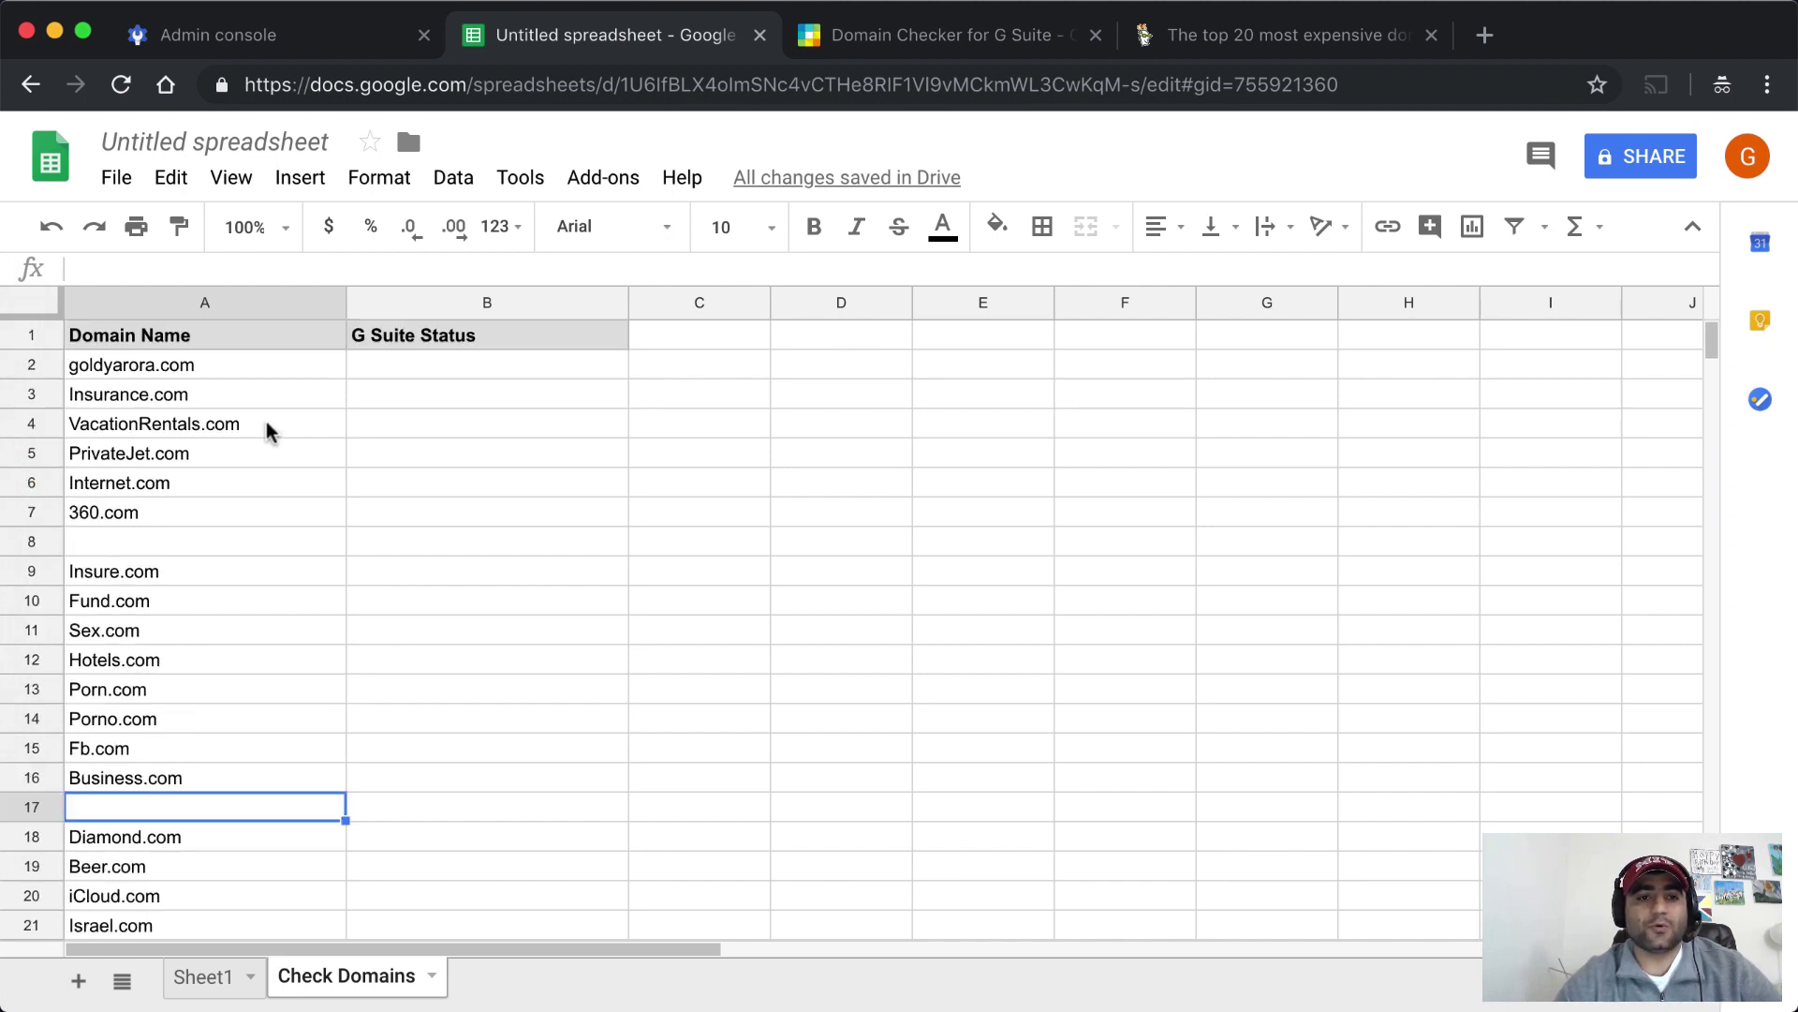
{"action": "left_click", "coordinate": [234, 373]}
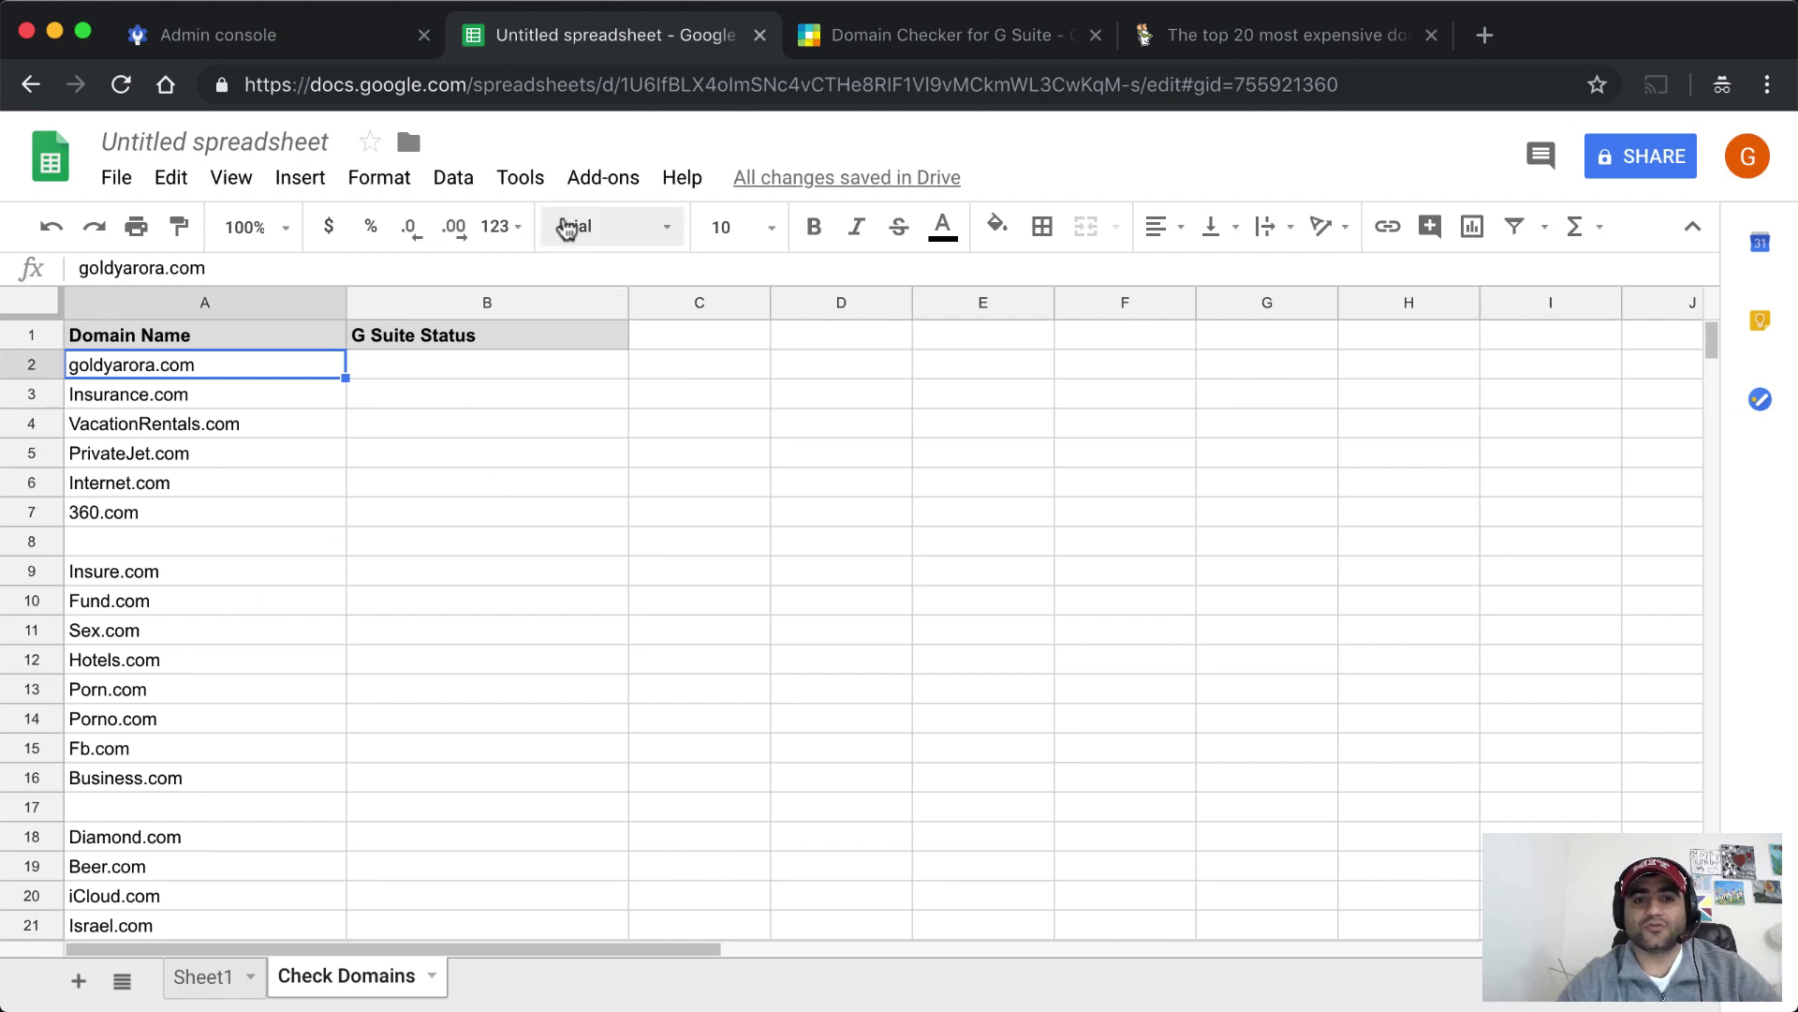
- Run Add-ons > Domain Checker for G Suite > Check Domains on the pasted domain list
{"action": "left_click", "coordinate": [587, 190]}
{"action": "mouse_move", "coordinate": [719, 279]}
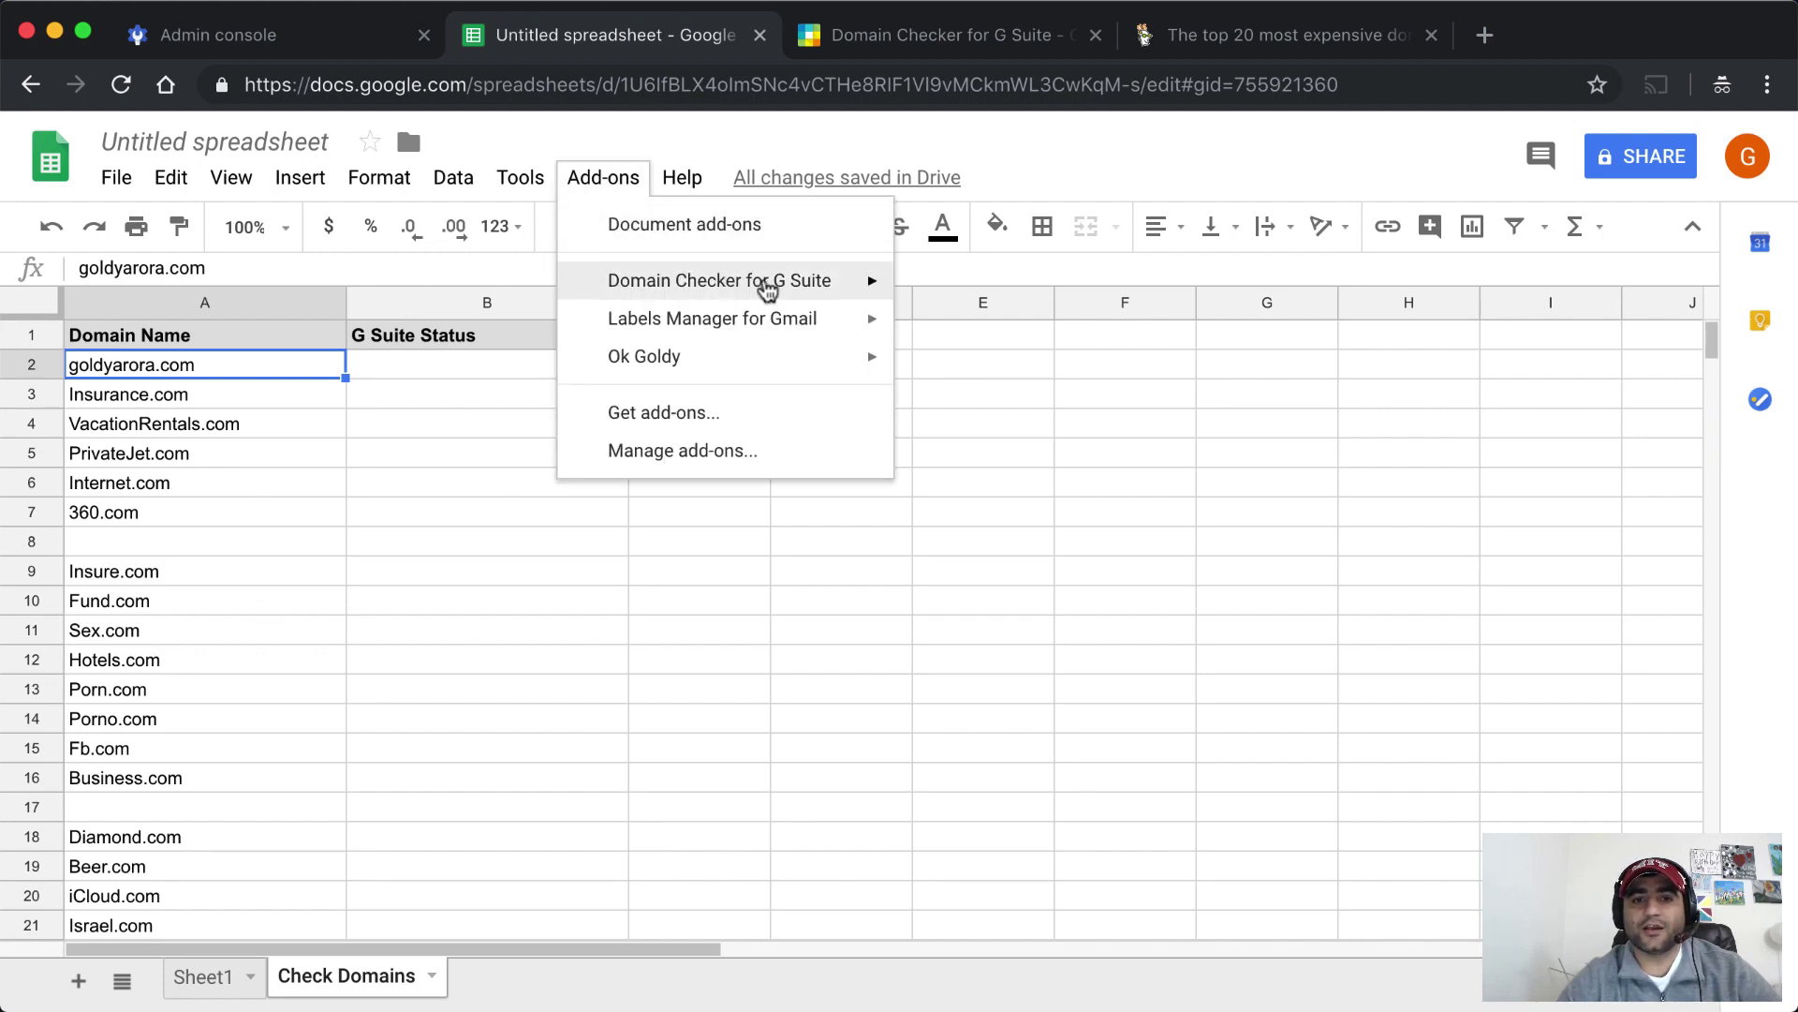
{"action": "mouse_move", "coordinate": [1003, 346]}
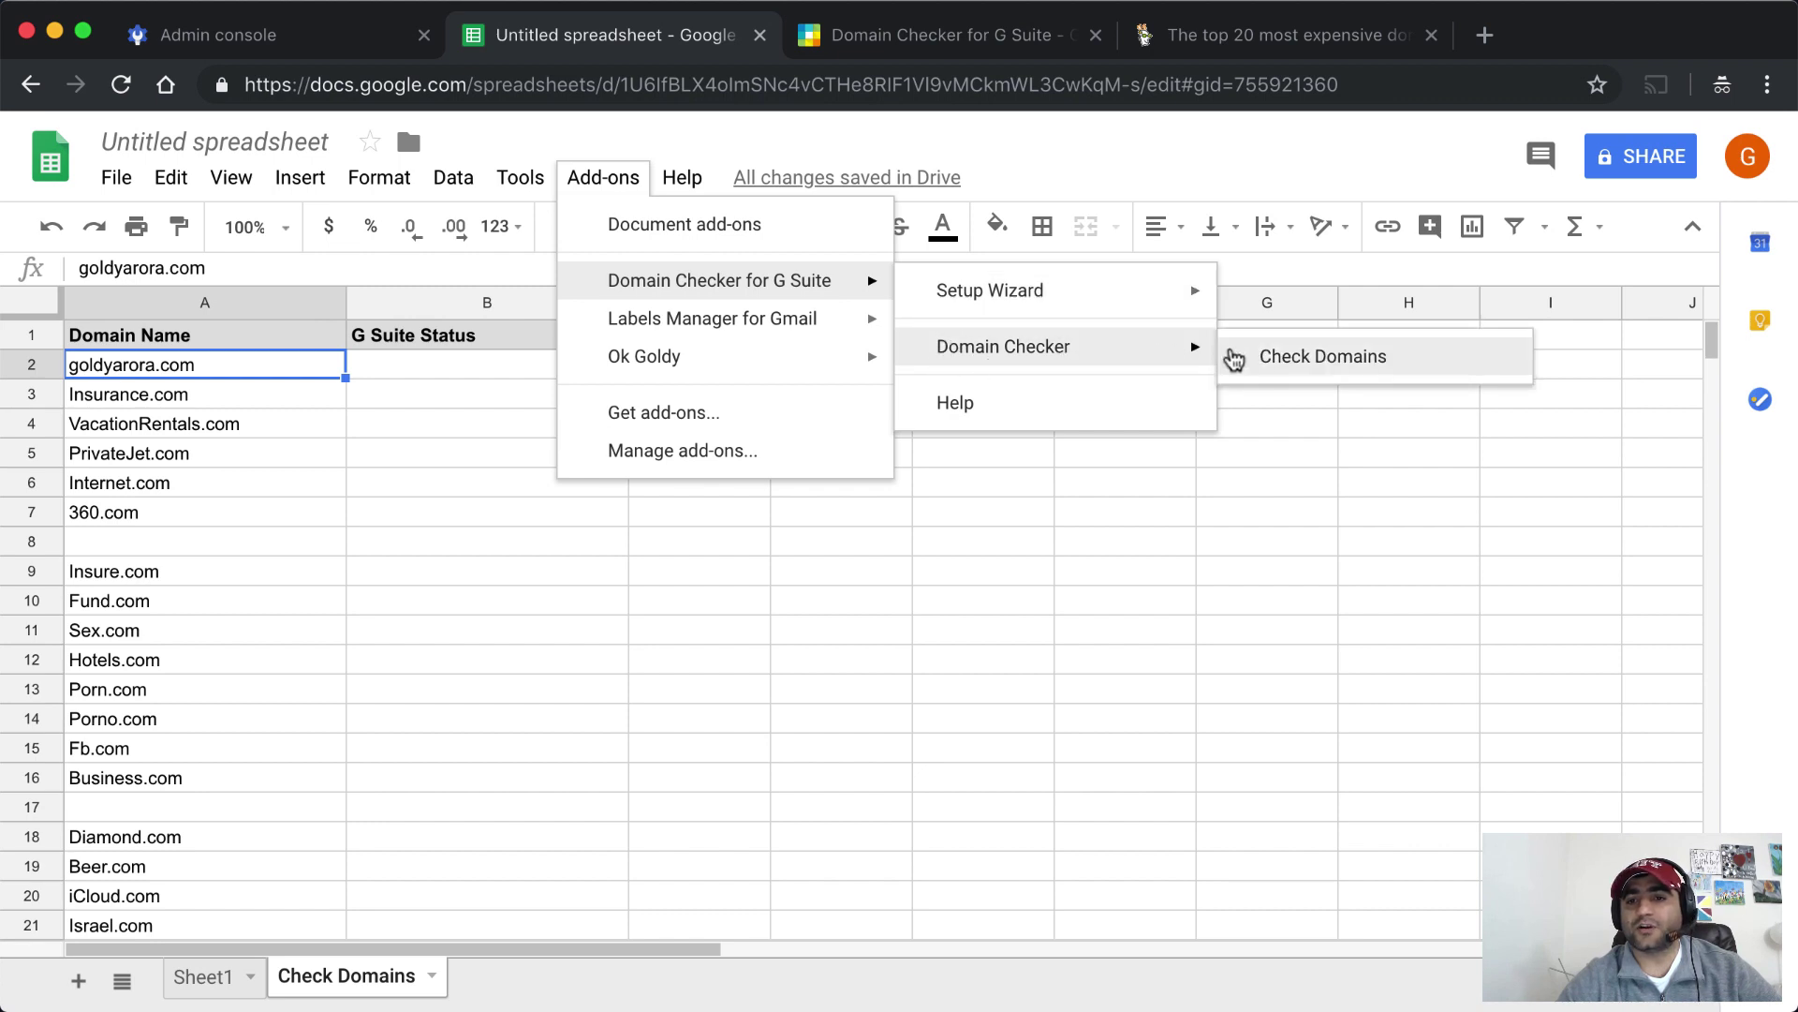
{"action": "left_click", "coordinate": [1287, 366]}
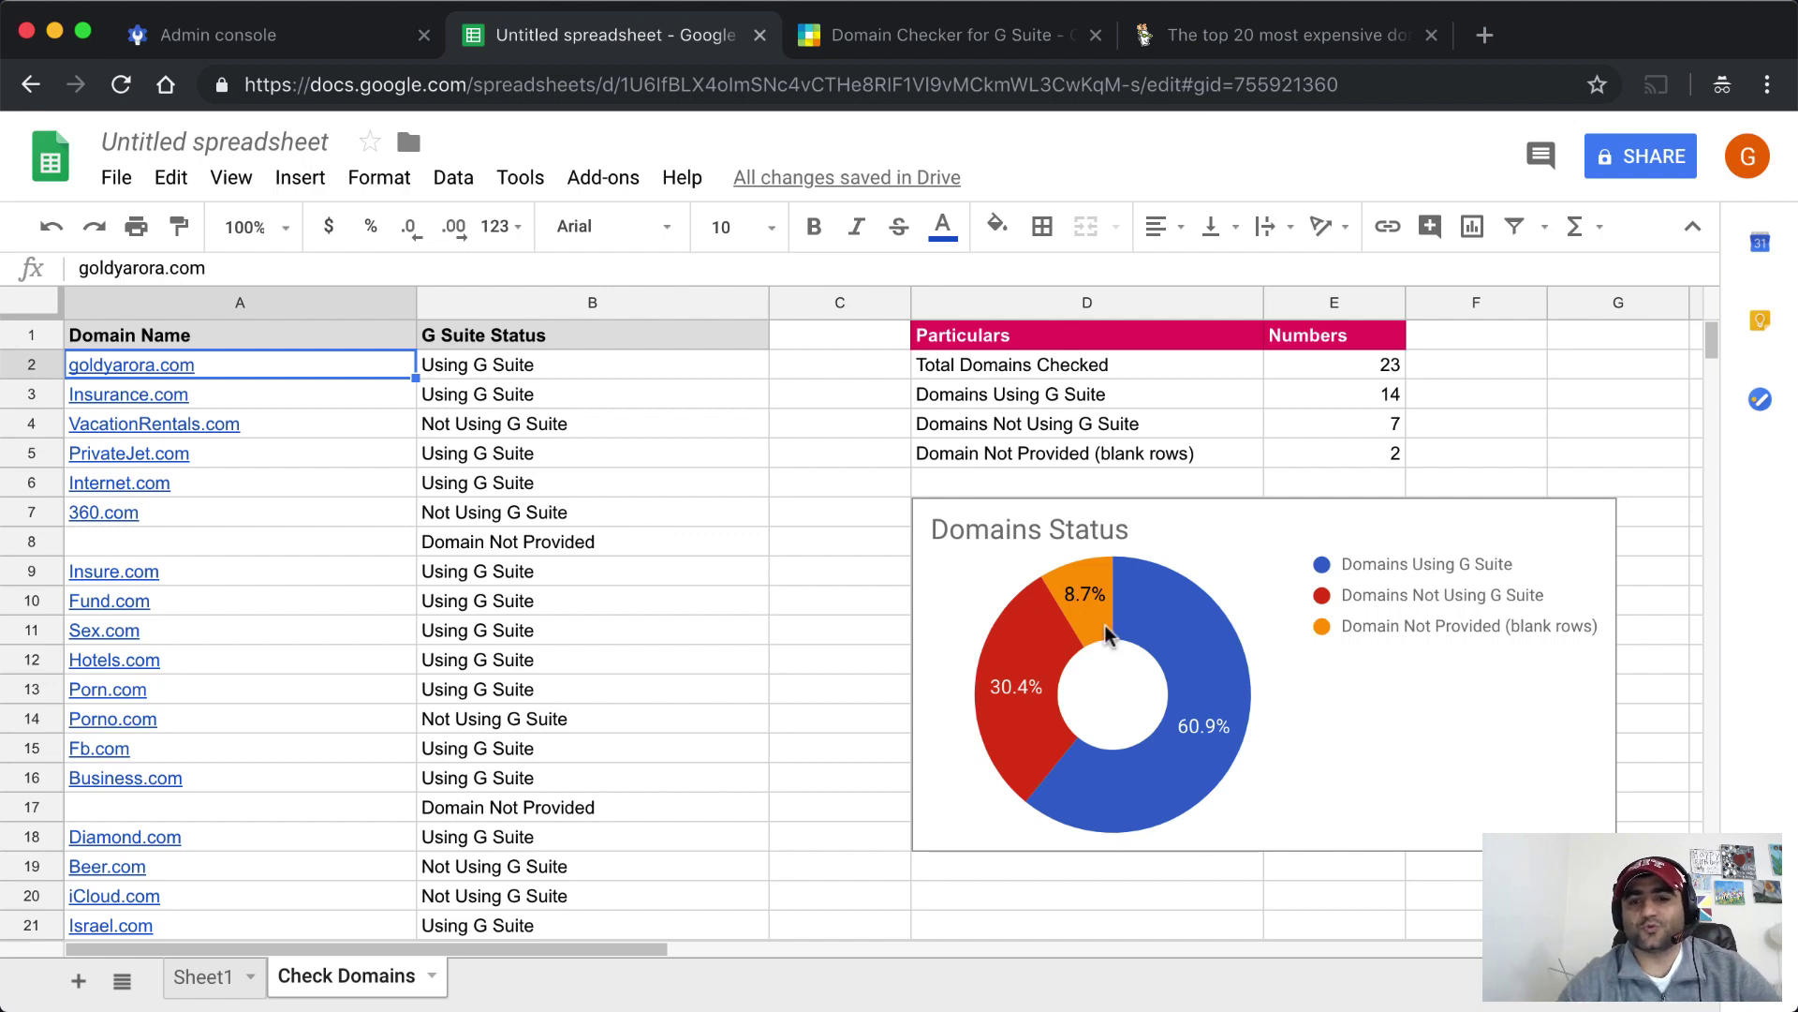
{"action": "left_click", "coordinate": [1337, 371]}
{"action": "key", "text": "Left"}
{"action": "key", "text": "Down"}
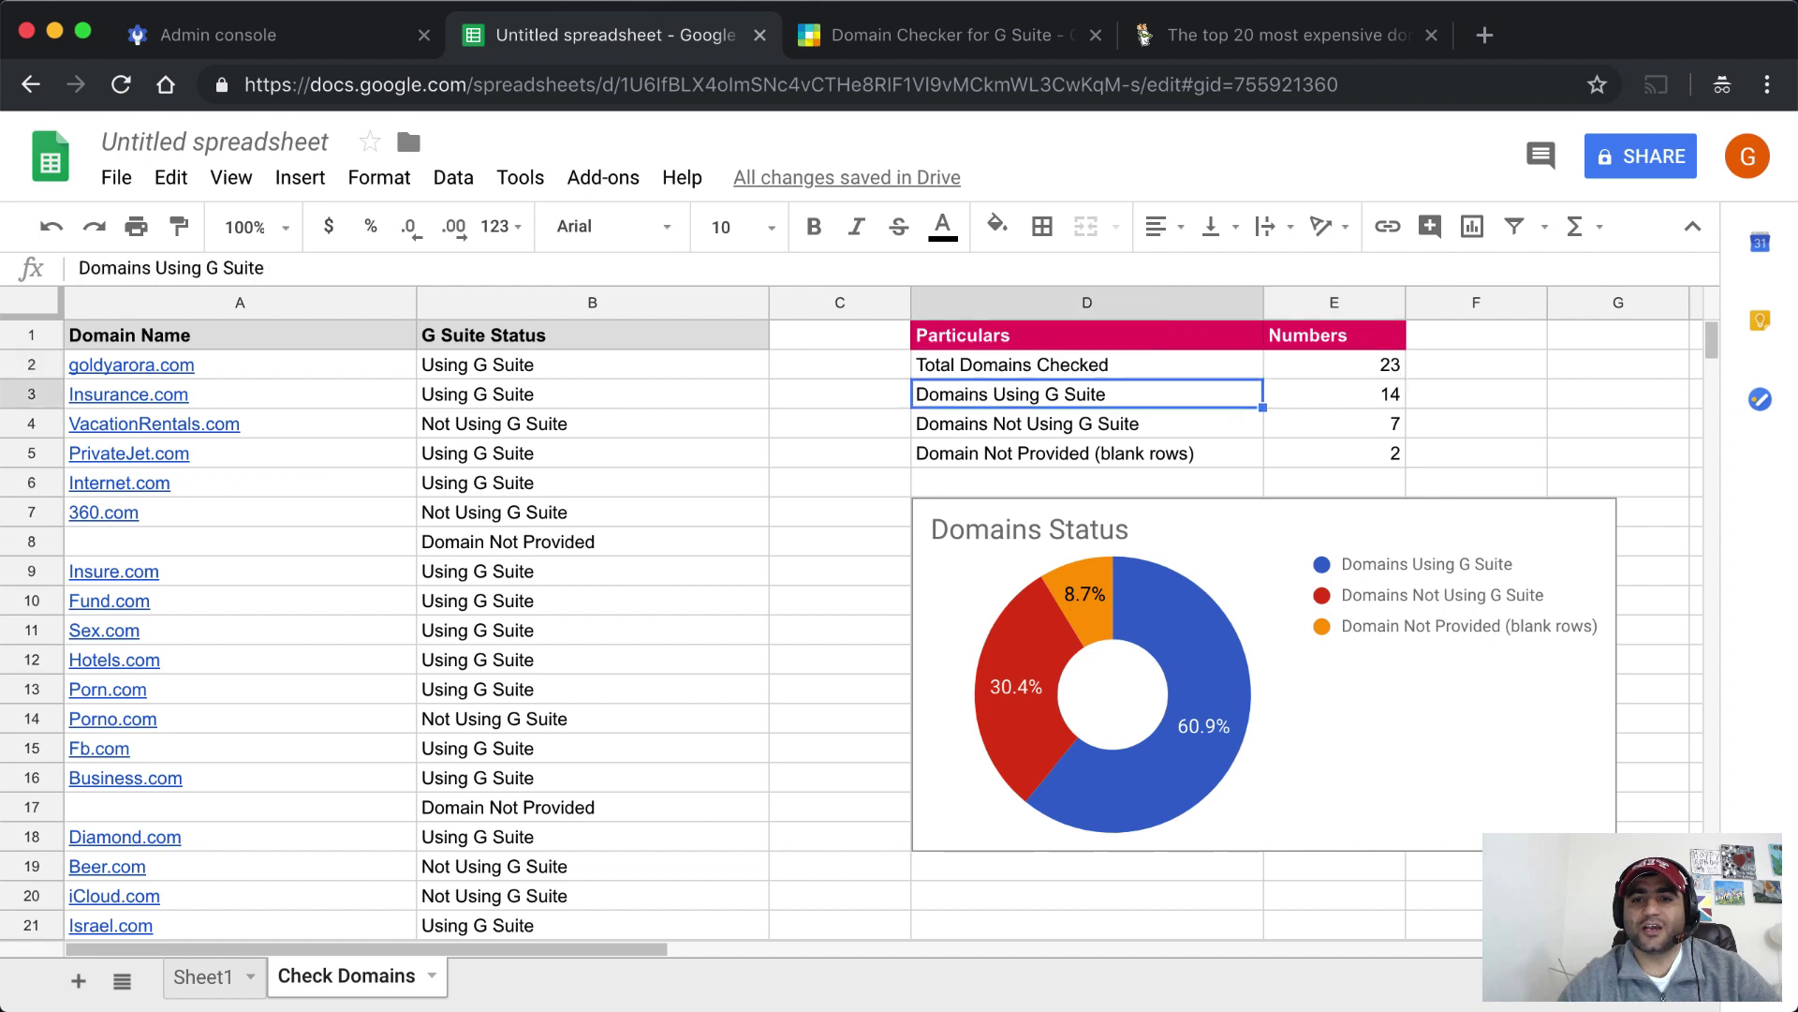
{"action": "key", "text": "Right"}
{"action": "key", "text": "Left"}
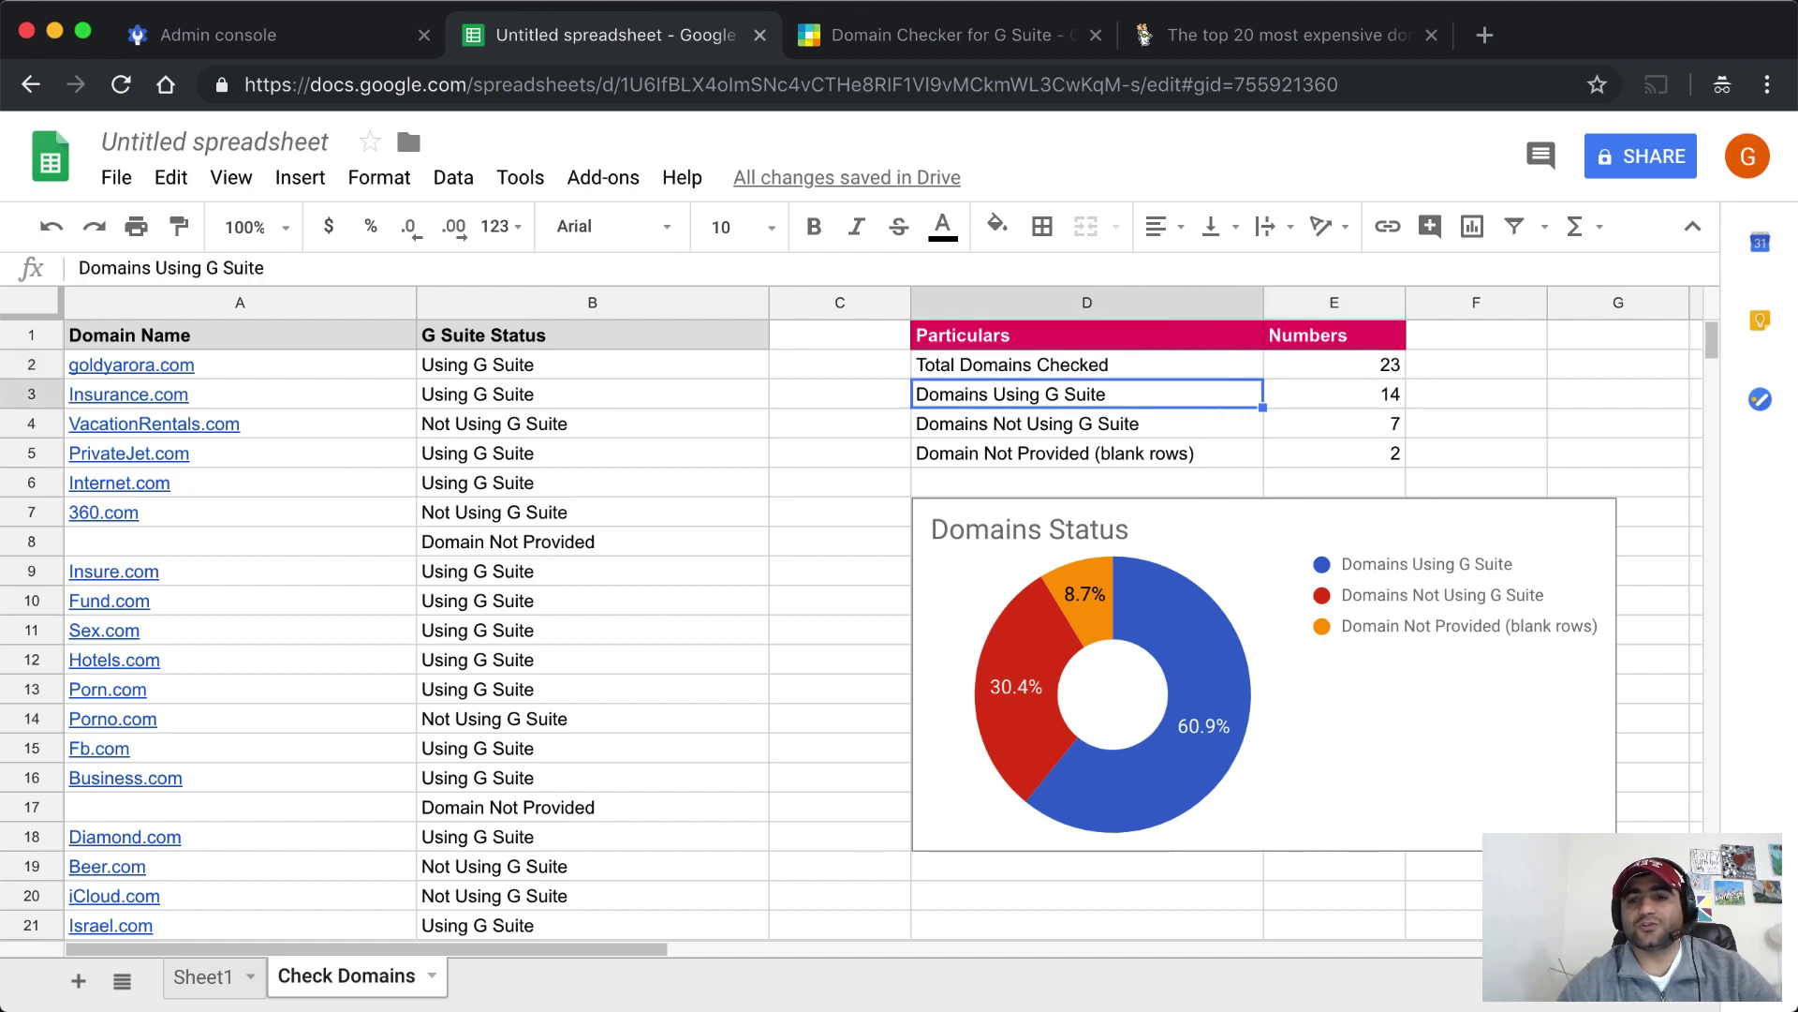
{"action": "key", "text": "Down"}
{"action": "key", "text": "Right"}
{"action": "key", "text": "Left"}
{"action": "key", "text": "Down"}
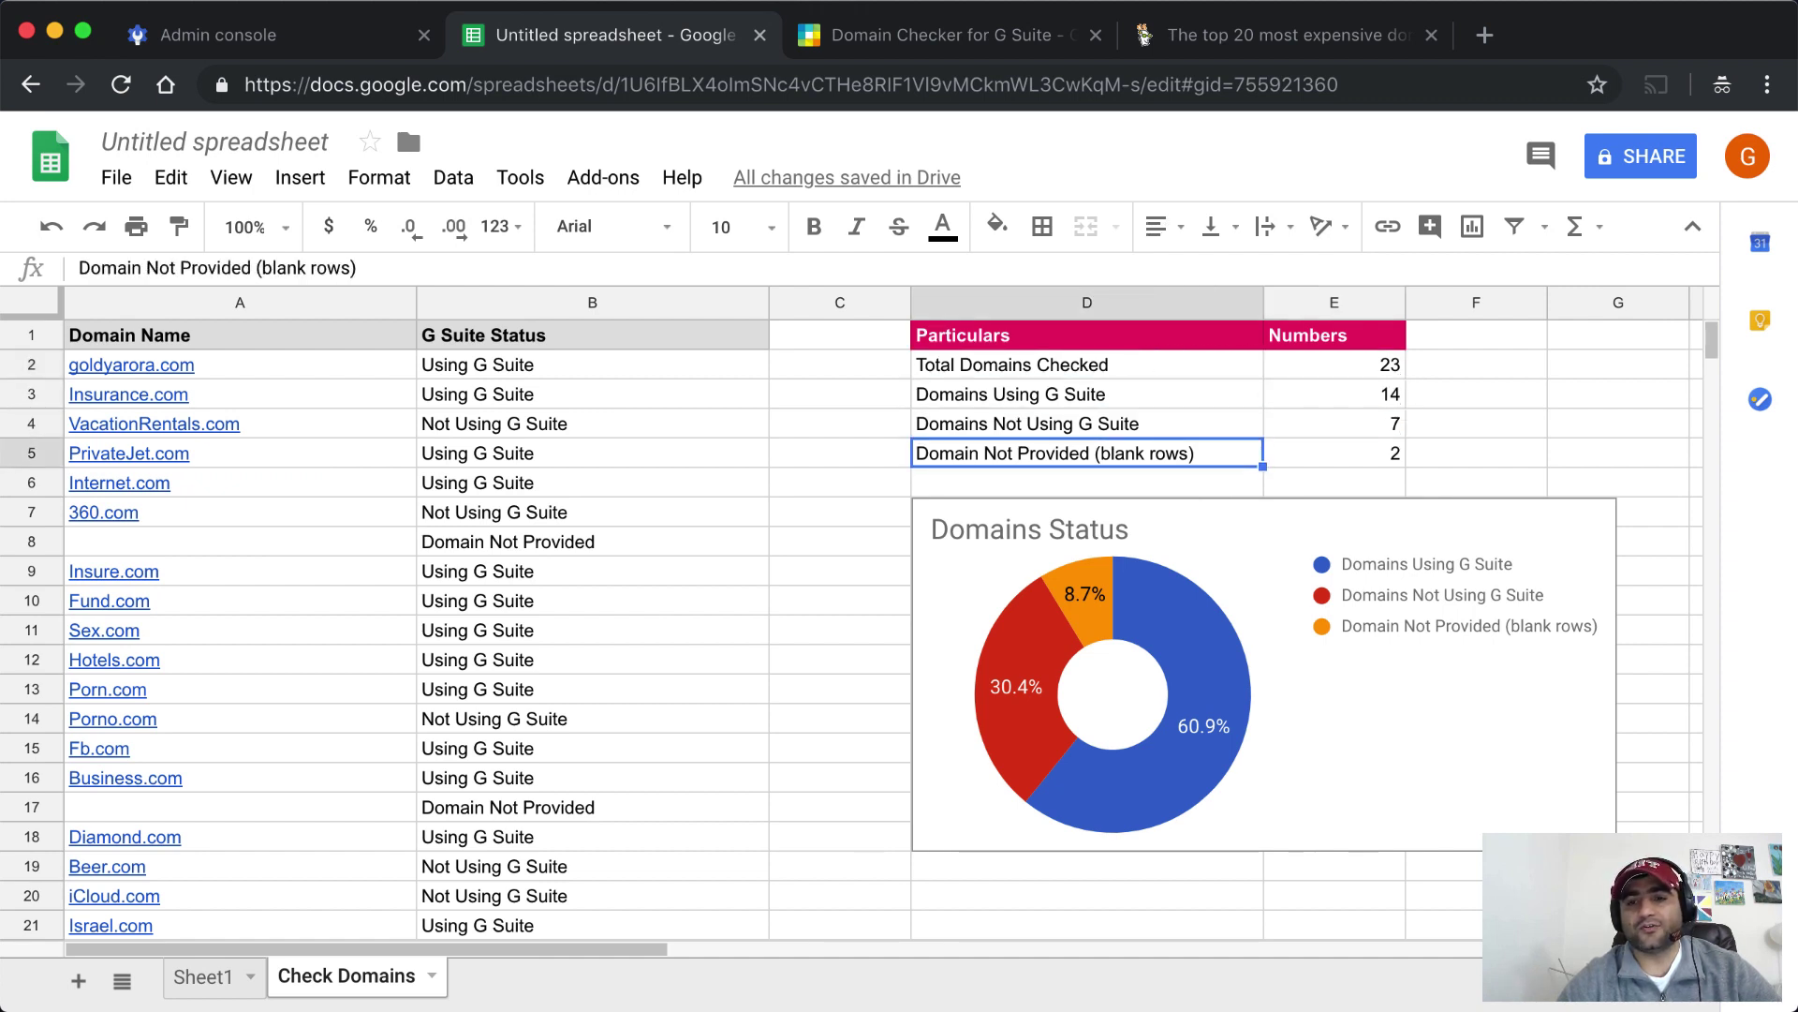
{"action": "key", "text": "Right"}
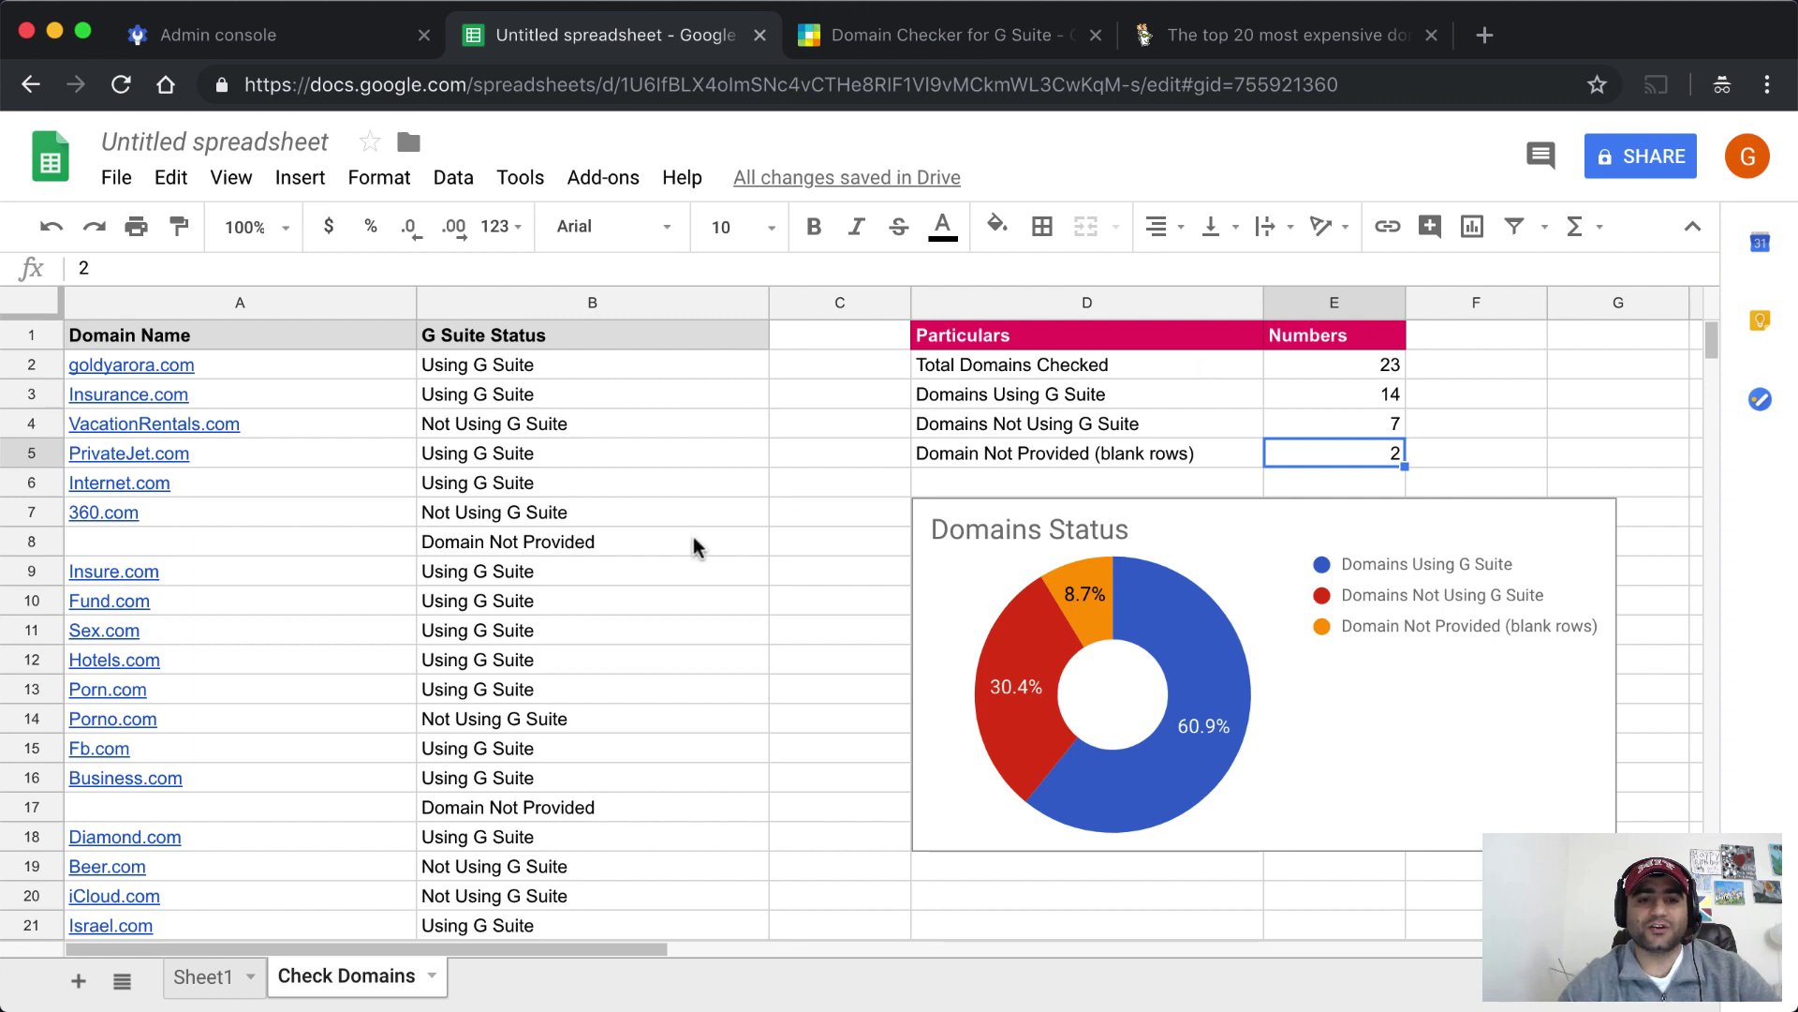
{"action": "left_click", "coordinate": [699, 541]}
{"action": "key", "text": "Left"}
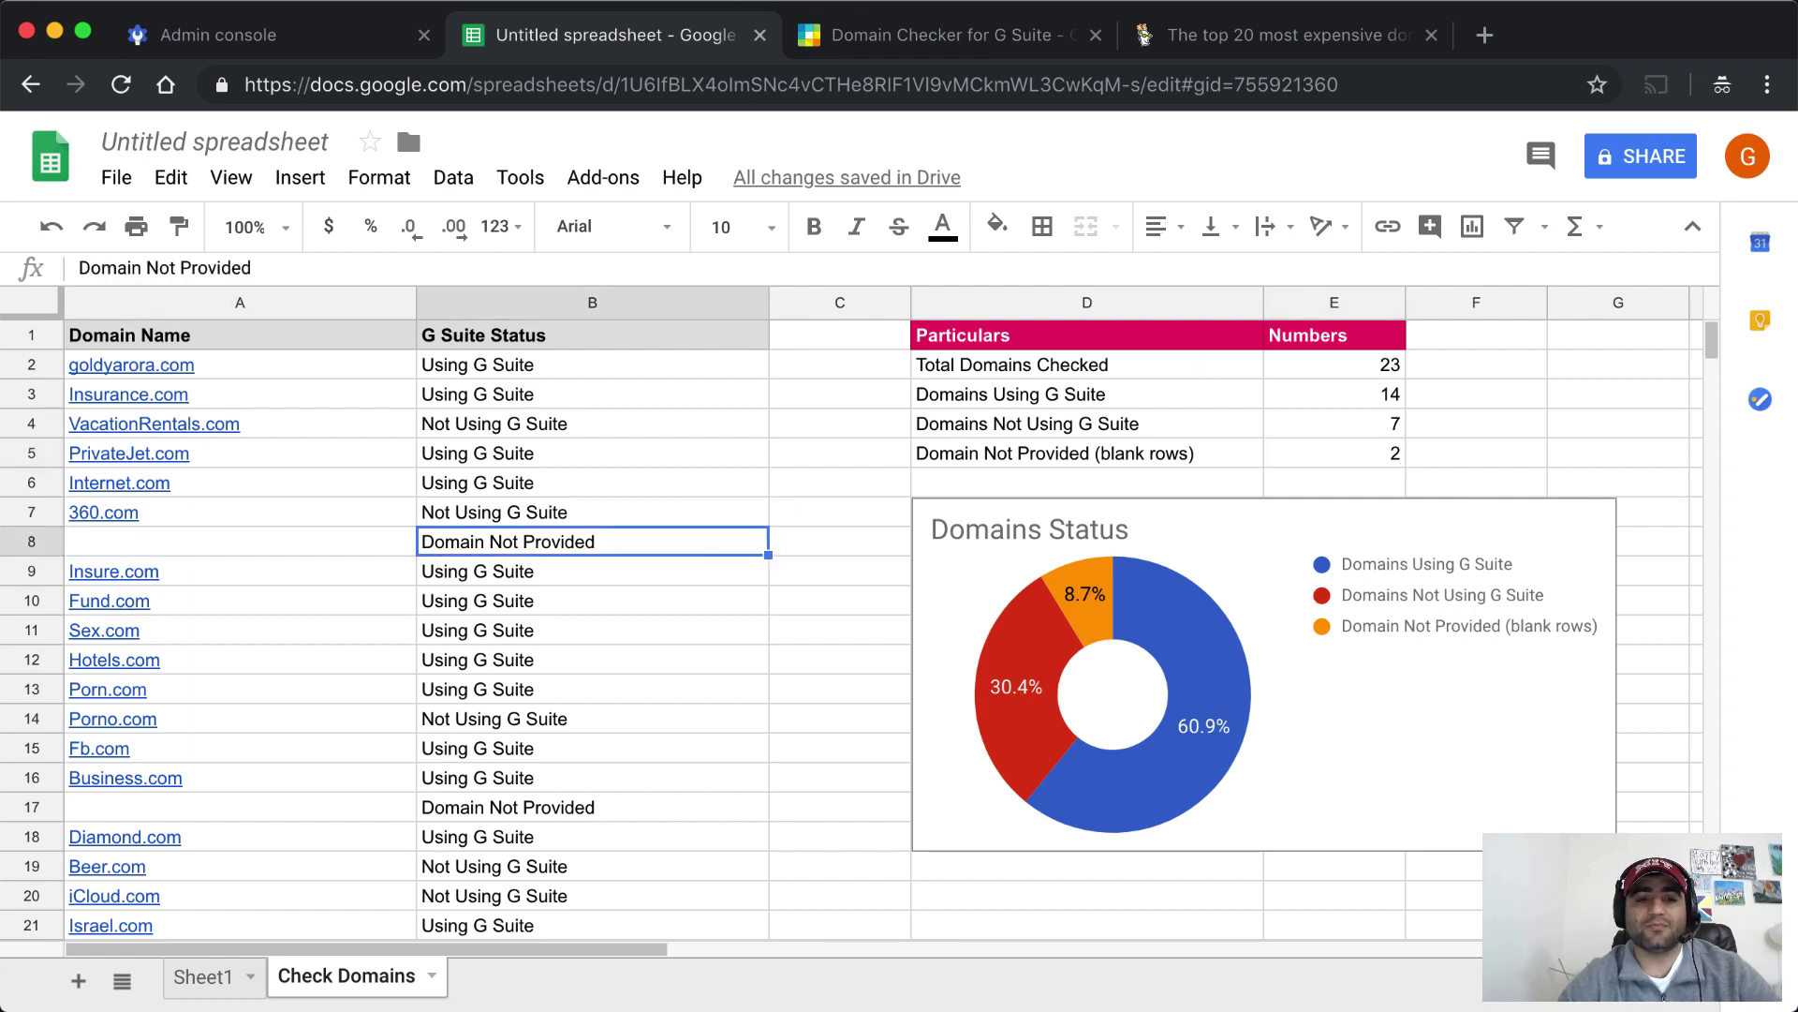